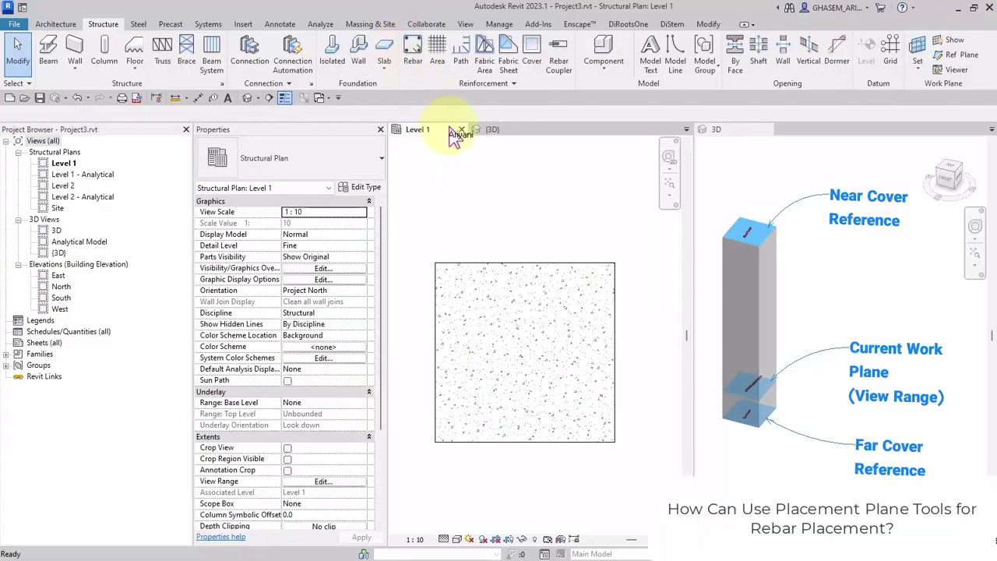
# - Start placing M_T1 Φ8 rebar in the Level 1 plan and review the placement orientation options
pyautogui.click(409, 70)
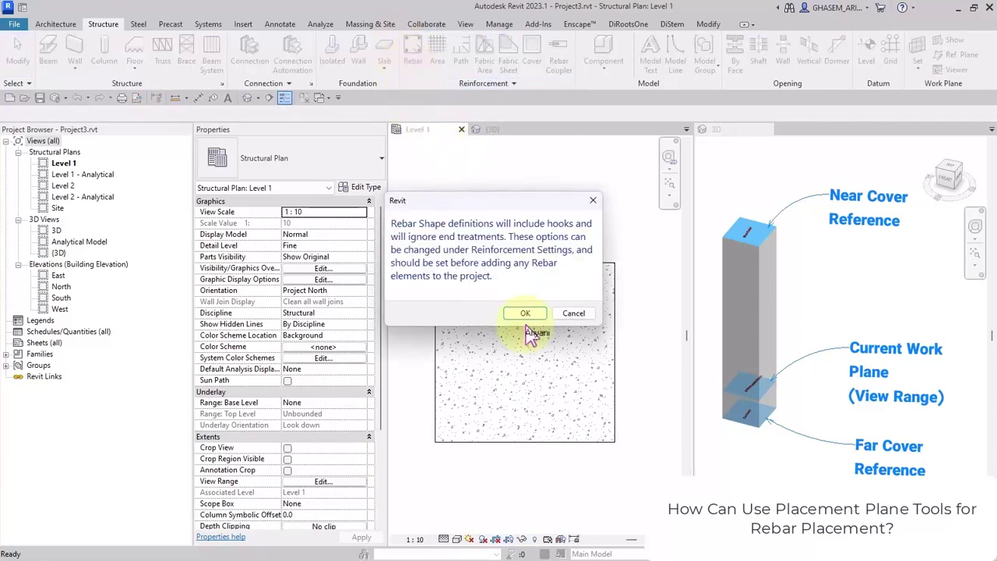
pyautogui.click(536, 318)
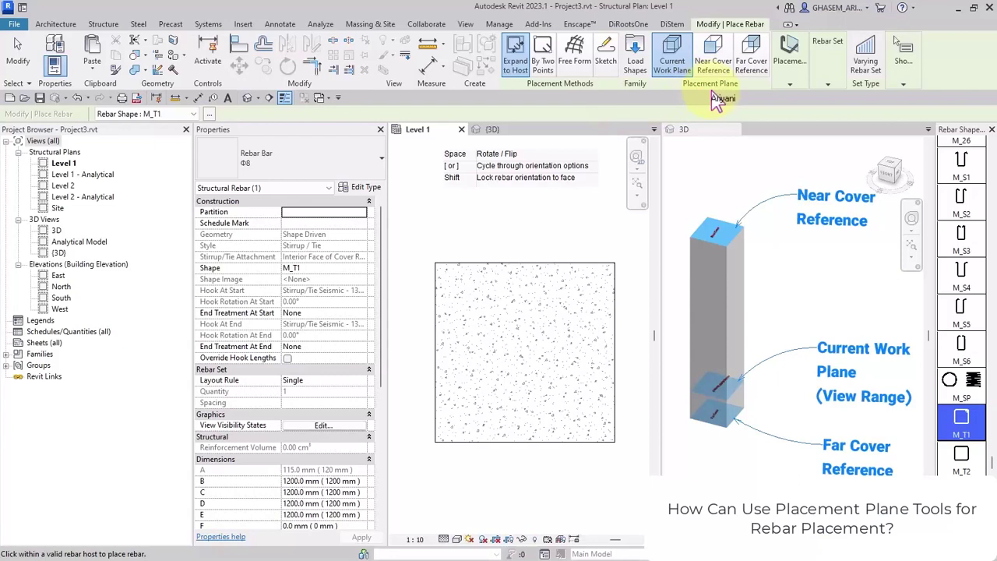
pyautogui.click(789, 63)
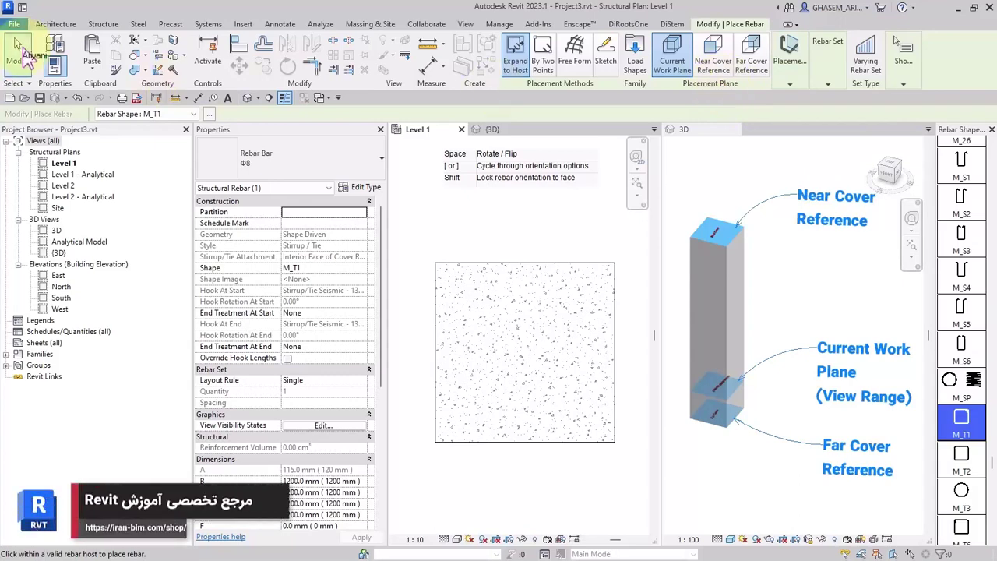
# - Exit Place Rebar, select then deselect the column in 3D, and return to the Level 1 plan
pyautogui.click(18, 55)
pyautogui.click(765, 200)
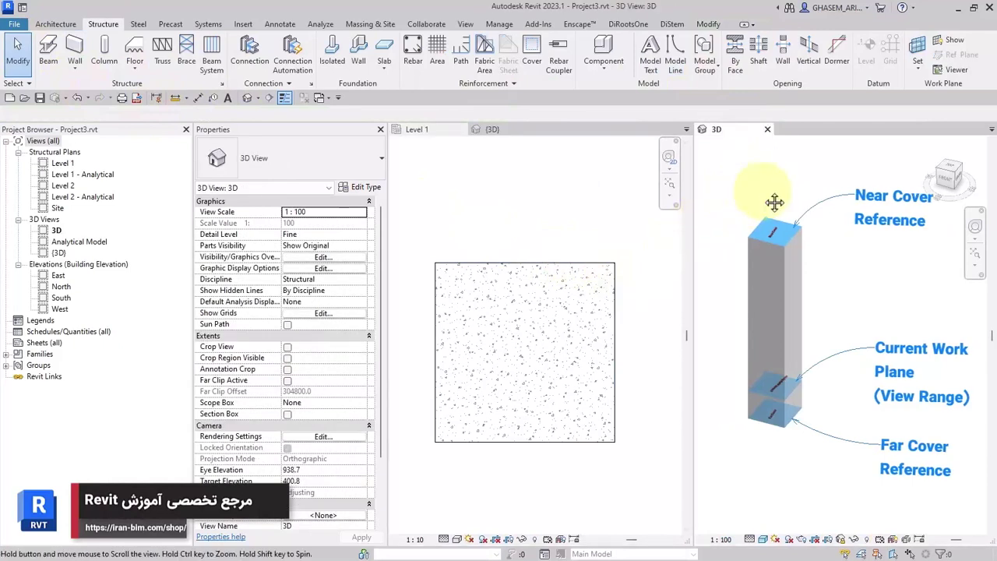
pyautogui.click(760, 262)
pyautogui.press('Escape')
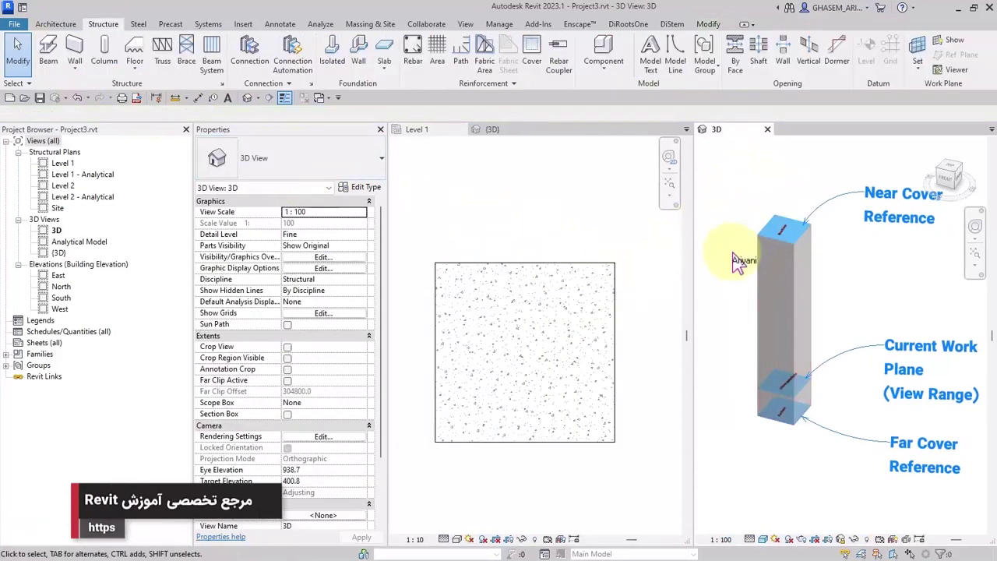
pyautogui.moveTo(882, 247); pyautogui.dragTo(857, 248, button='middle')
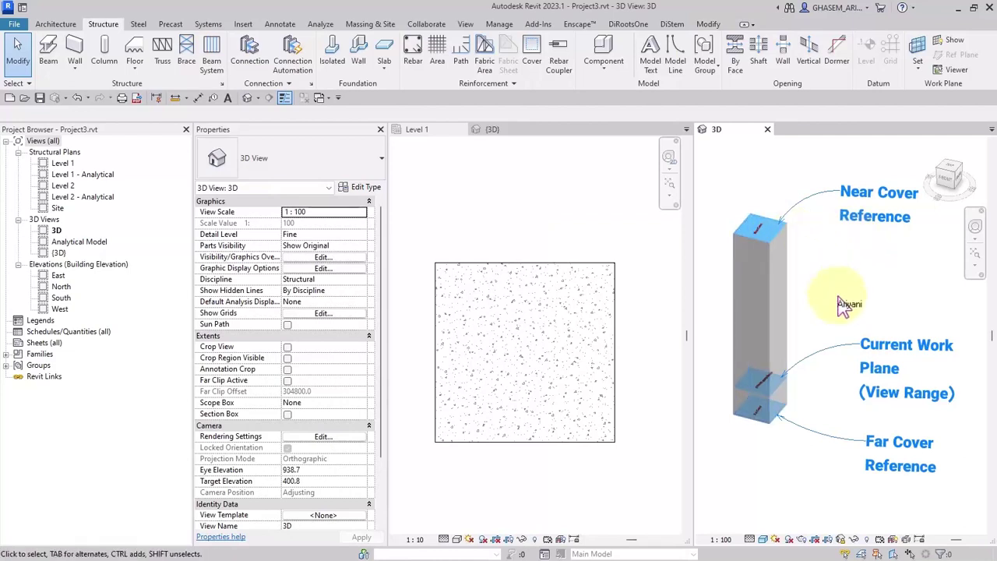
pyautogui.click(538, 218)
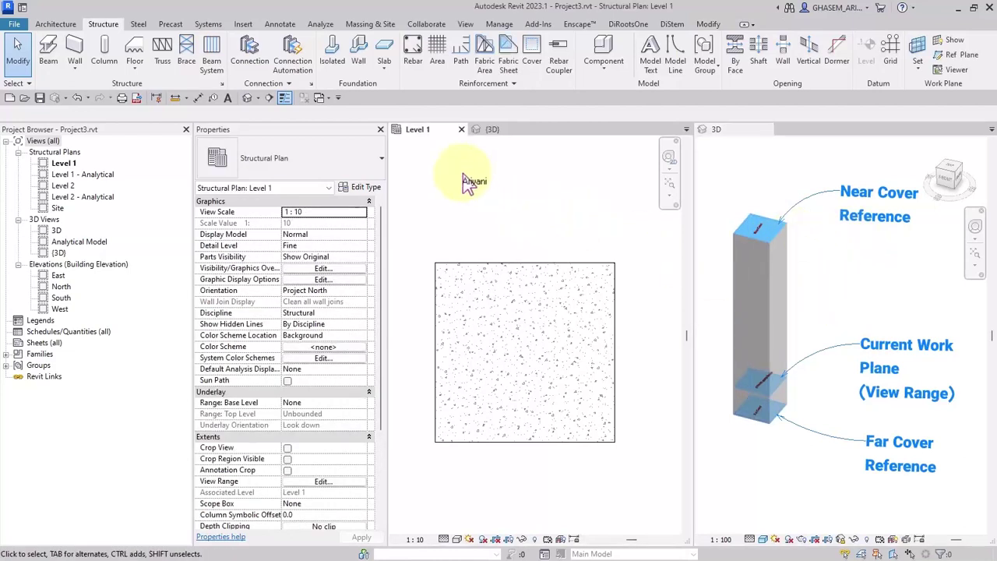
# - Restart rebar placement and switch the bar type to Rebar Bar Φ16
pyautogui.click(418, 68)
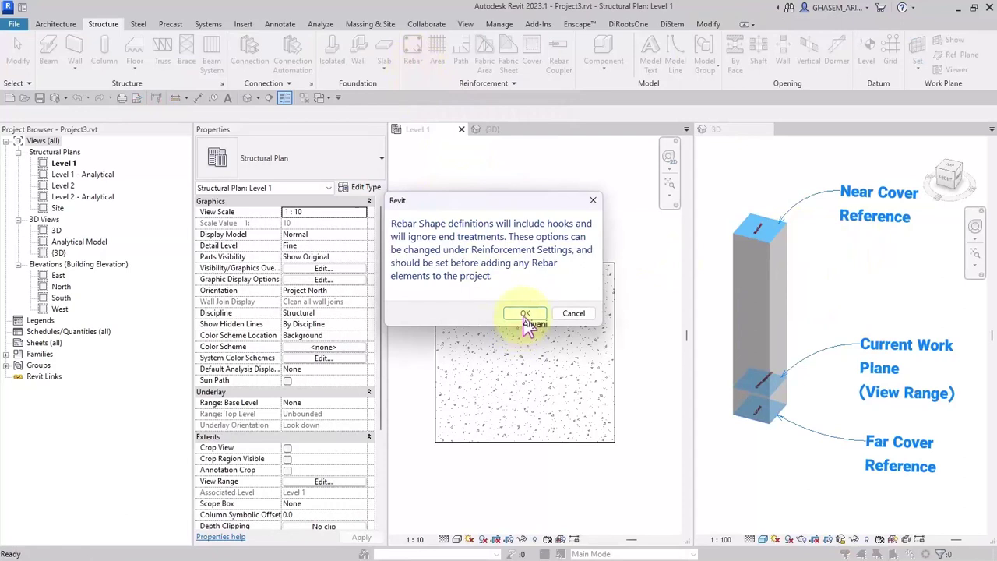
pyautogui.click(523, 319)
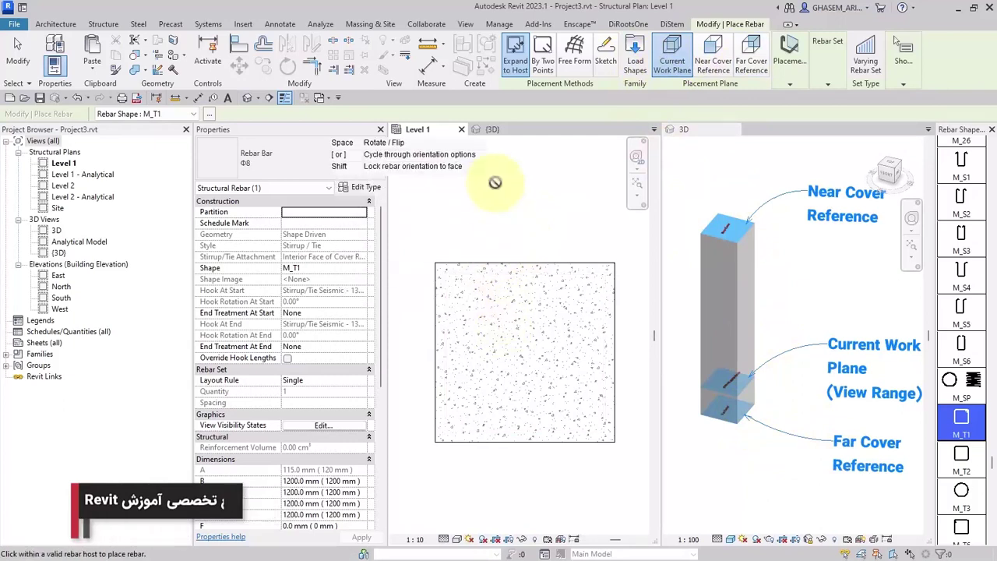
pyautogui.click(269, 160)
pyautogui.click(244, 265)
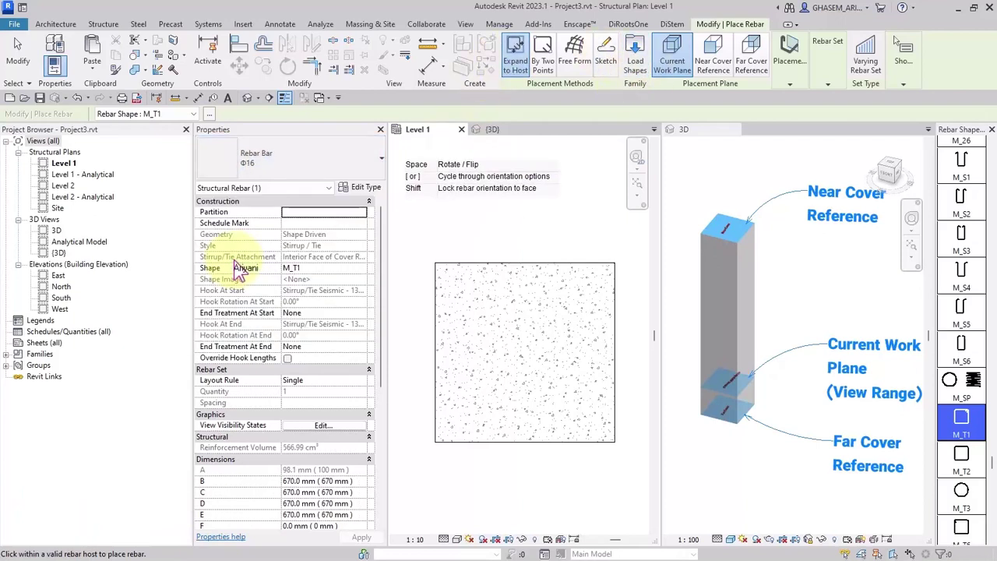
pyautogui.scroll(1, 494, 334)
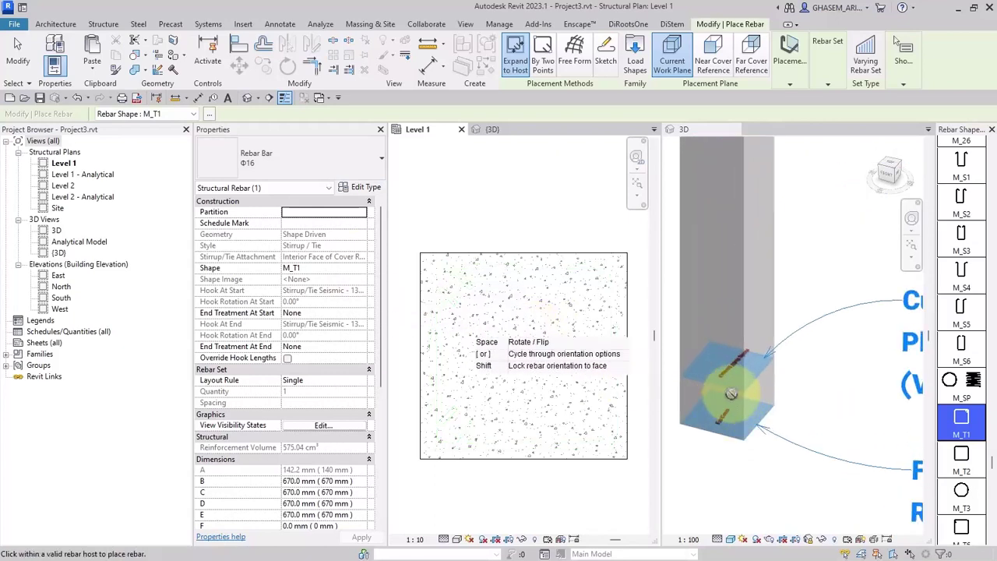
# - Dismiss the rebar warning and place the Φ16 M_T1 stirrup inside the column in Level 1
pyautogui.click(733, 371)
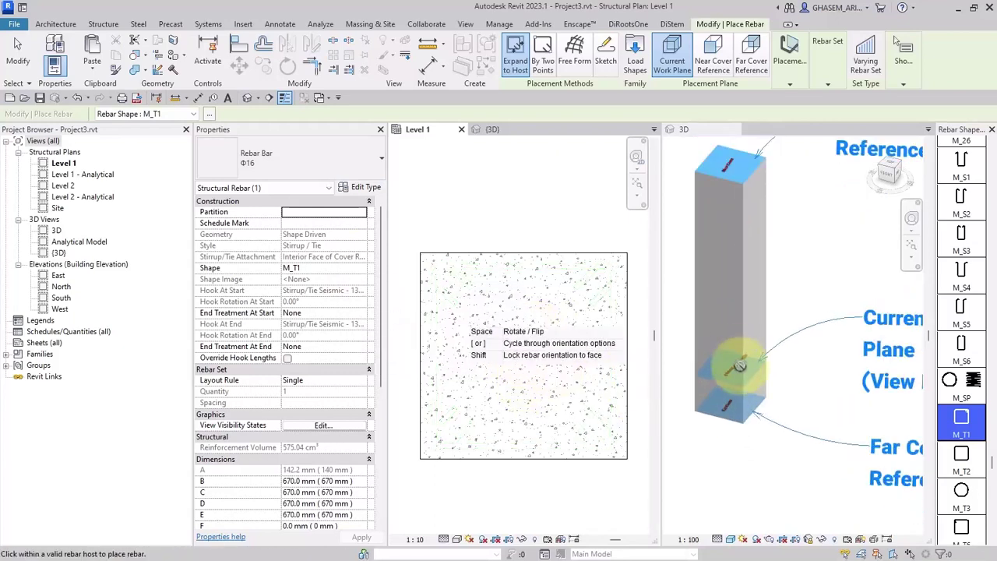
pyautogui.click(594, 201)
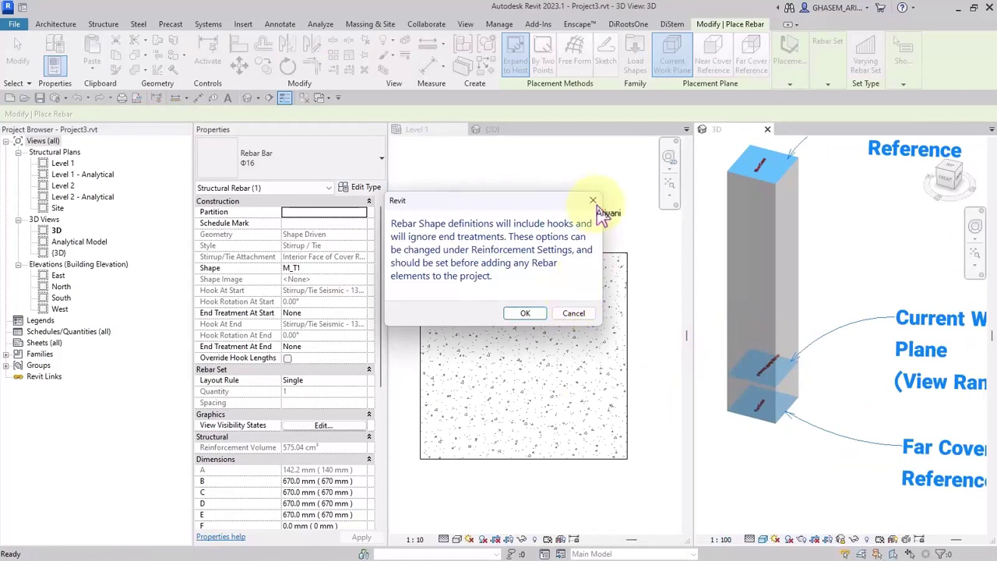
pyautogui.click(500, 201)
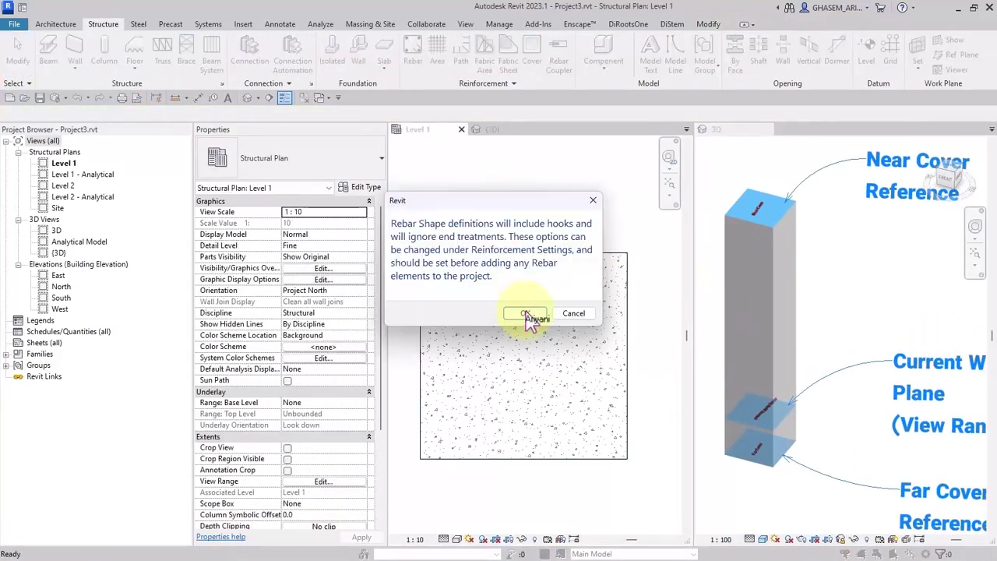
pyautogui.click(531, 314)
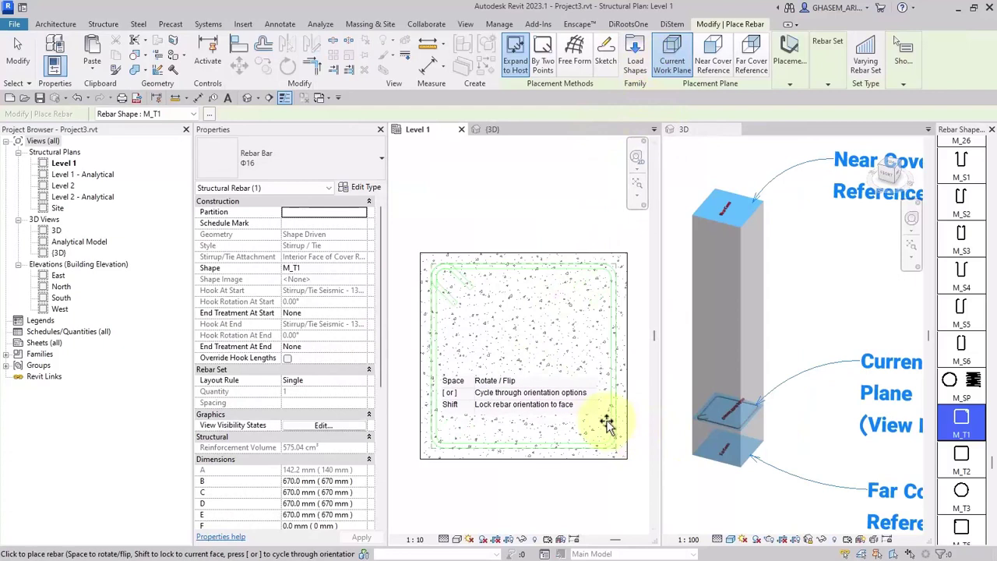
pyautogui.click(528, 376)
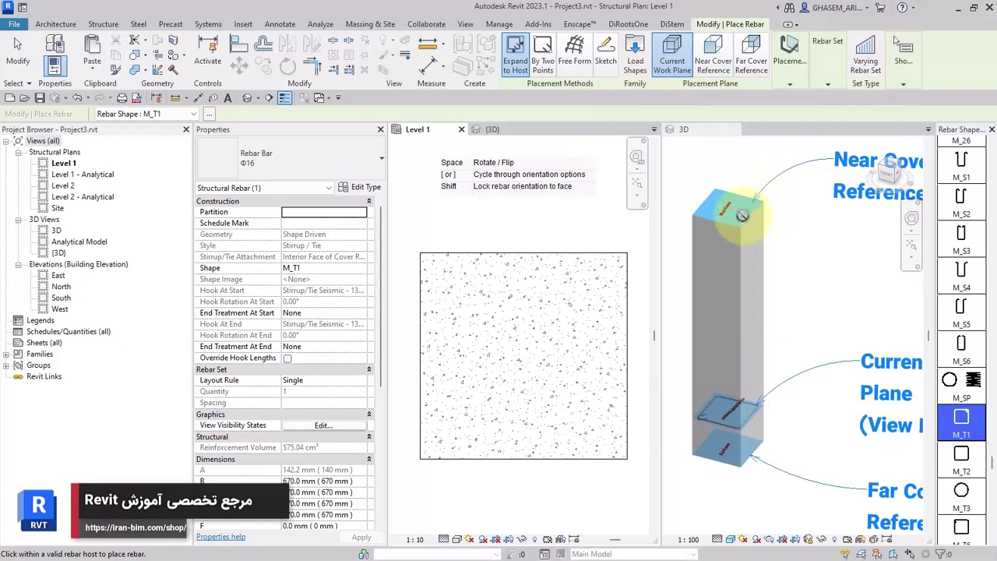
# - Set the placement plane to Near Cover Reference and restart rebar placement
pyautogui.click(713, 58)
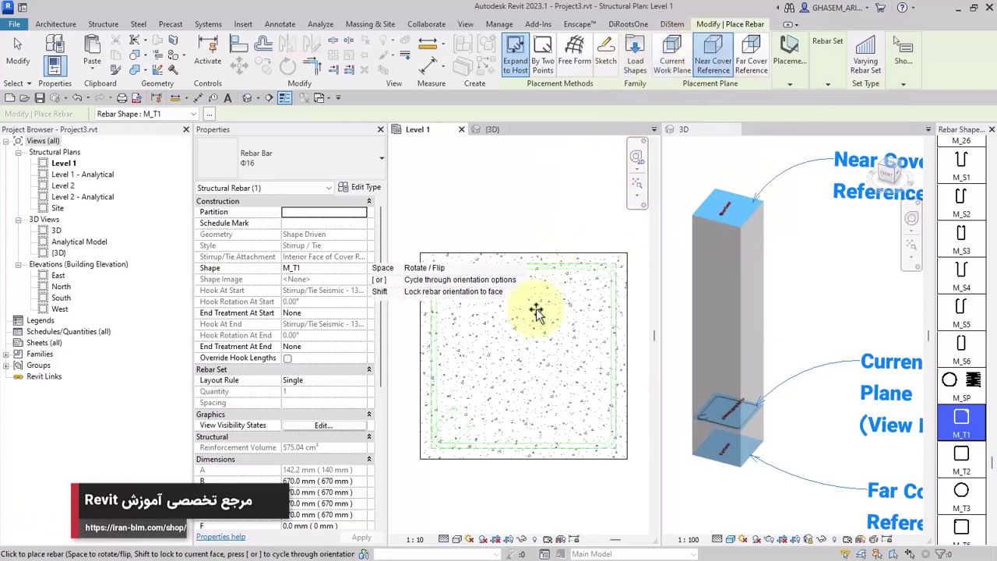
pyautogui.press('Escape')
pyautogui.click(413, 53)
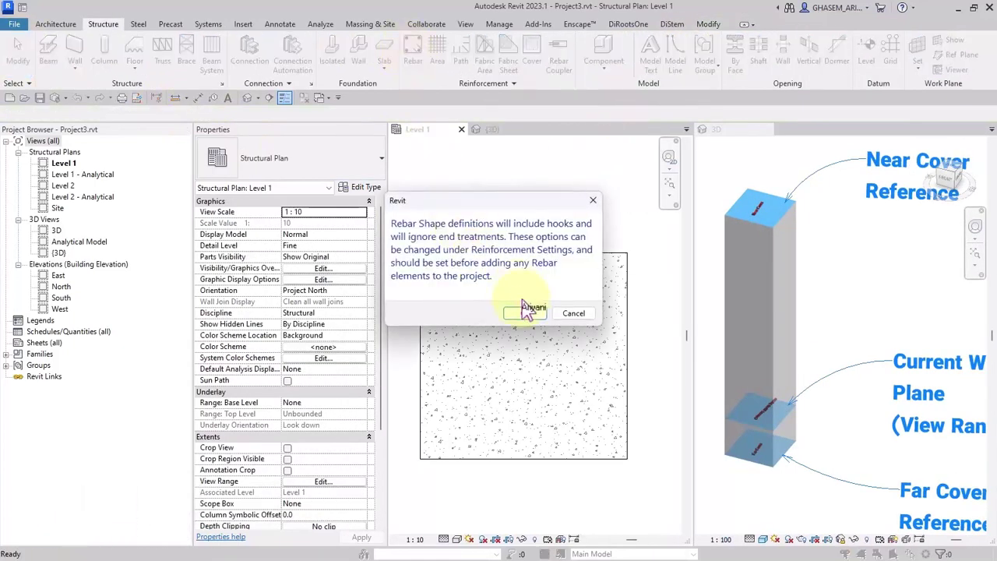
pyautogui.click(525, 312)
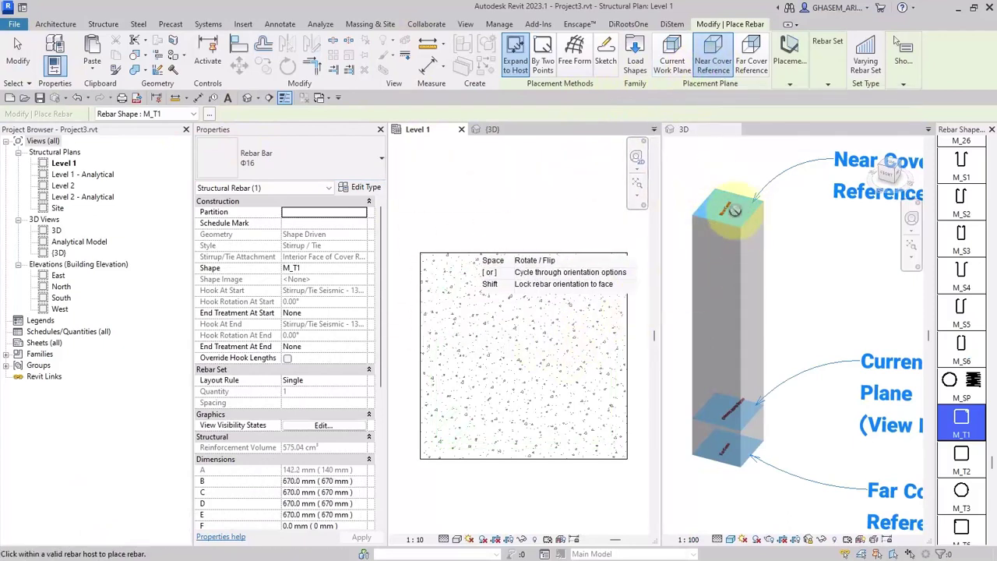
# - Start rebar placement from the concrete column using the RB shortcut, accepting the shape notice
pyautogui.click(18, 51)
pyautogui.click(424, 269)
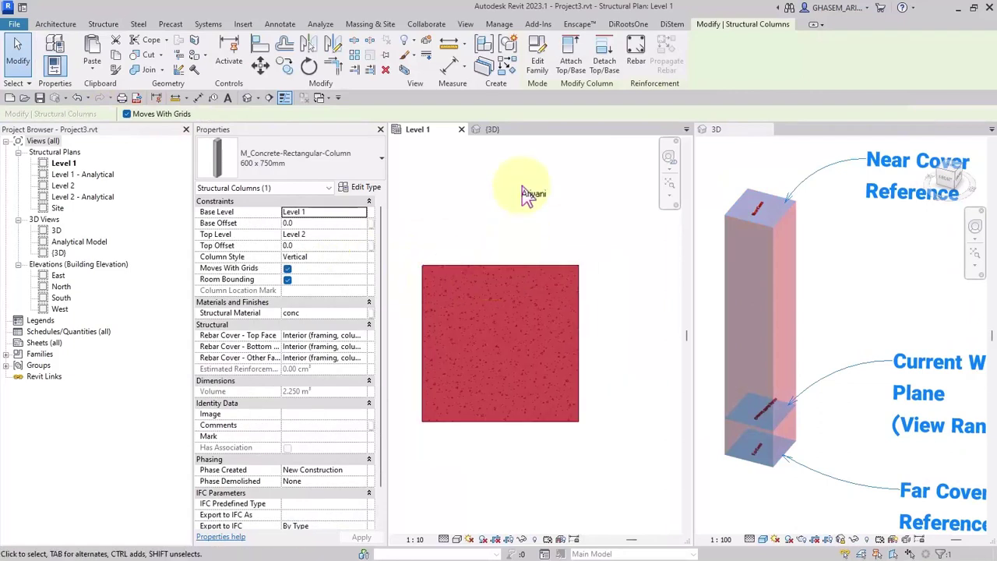
pyautogui.click(523, 209)
pyautogui.click(507, 289)
pyautogui.press('r')
pyautogui.press('b')
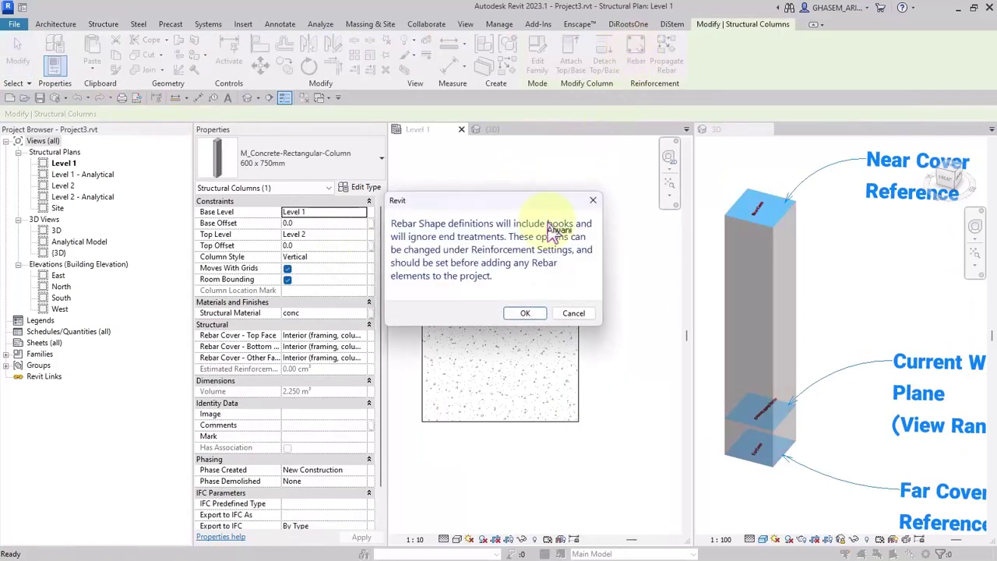
pyautogui.click(524, 315)
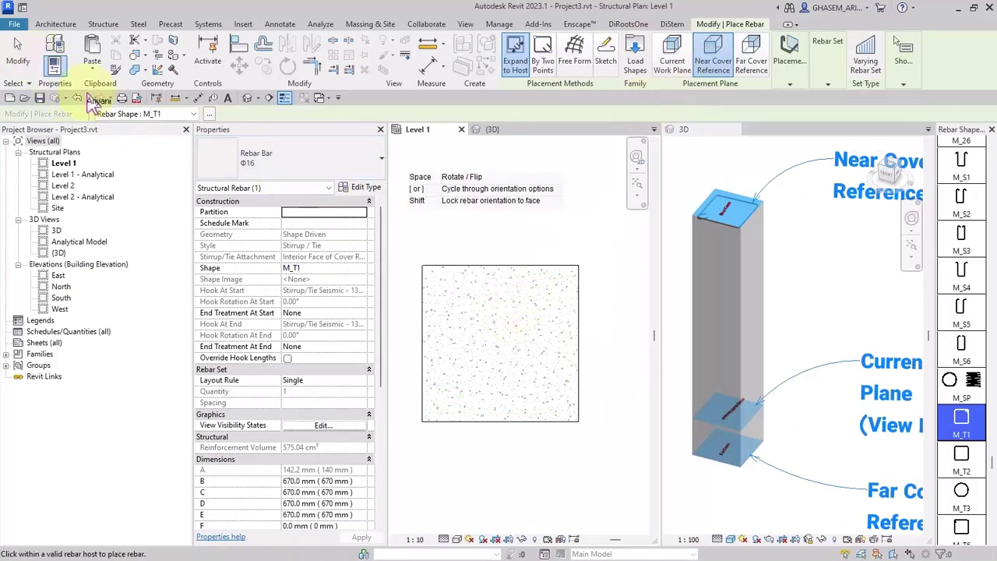
# - Set placement to Far Cover Reference and restart rebar from the selected column
pyautogui.click(752, 61)
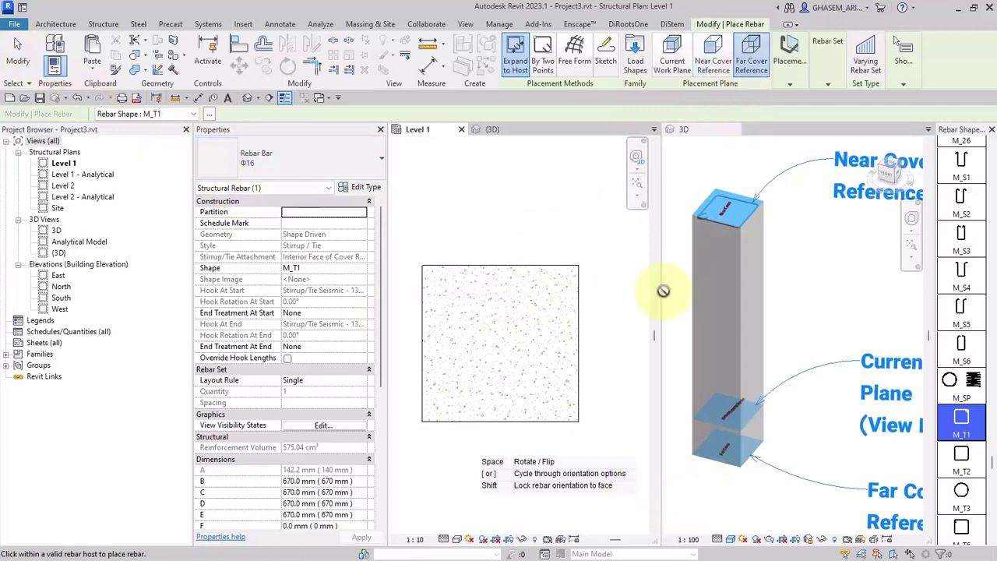
pyautogui.click(18, 56)
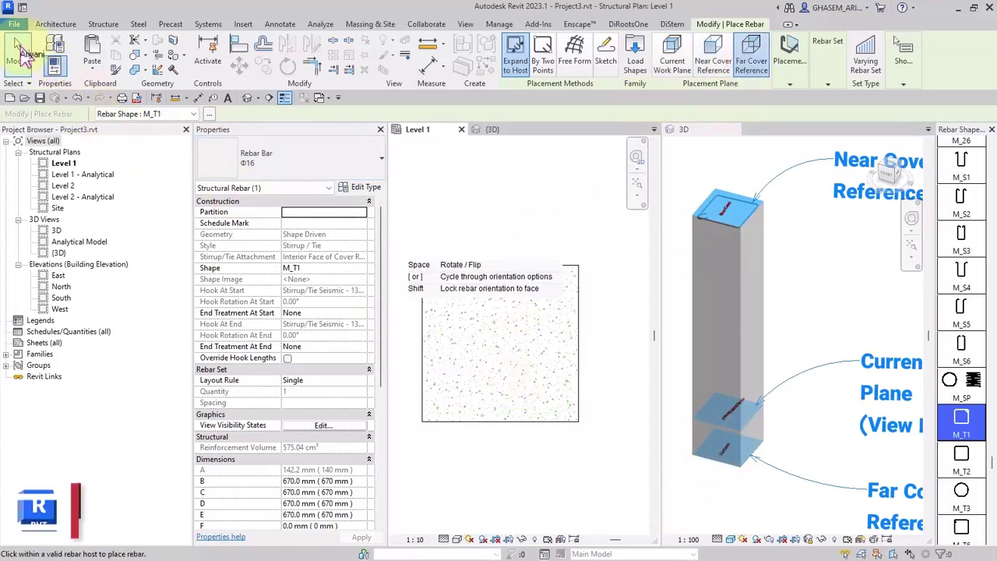
pyautogui.click(463, 341)
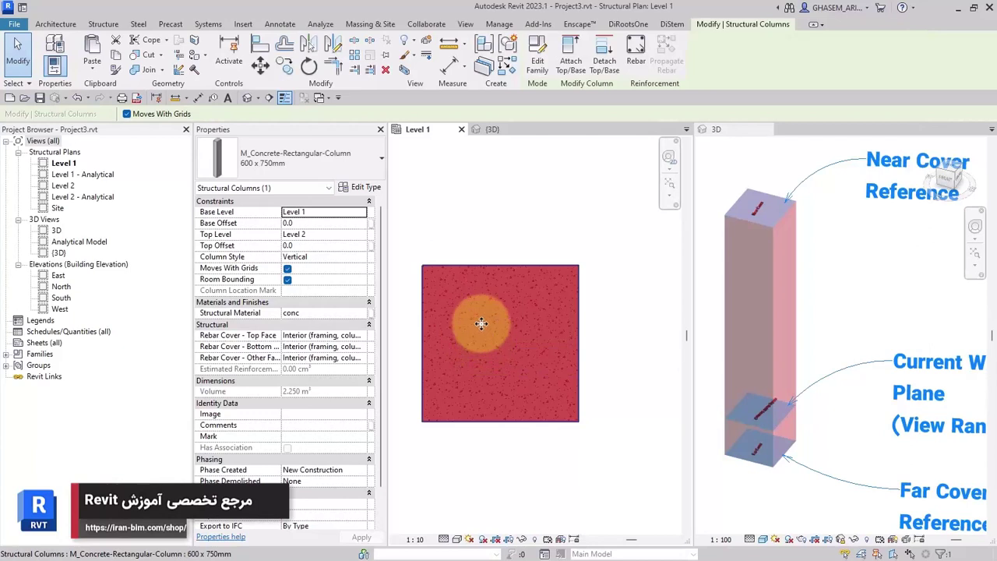
pyautogui.click(636, 53)
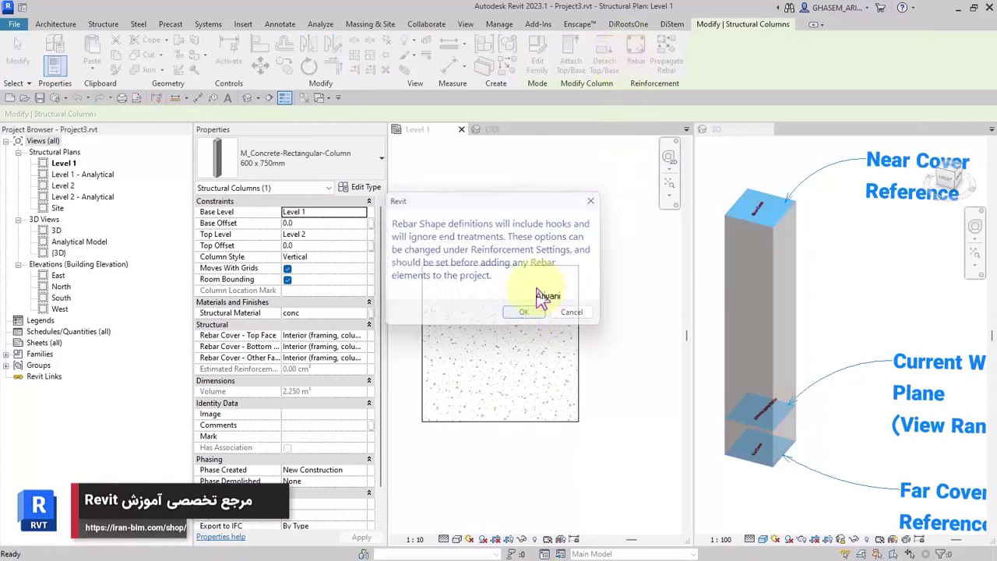
pyautogui.click(514, 314)
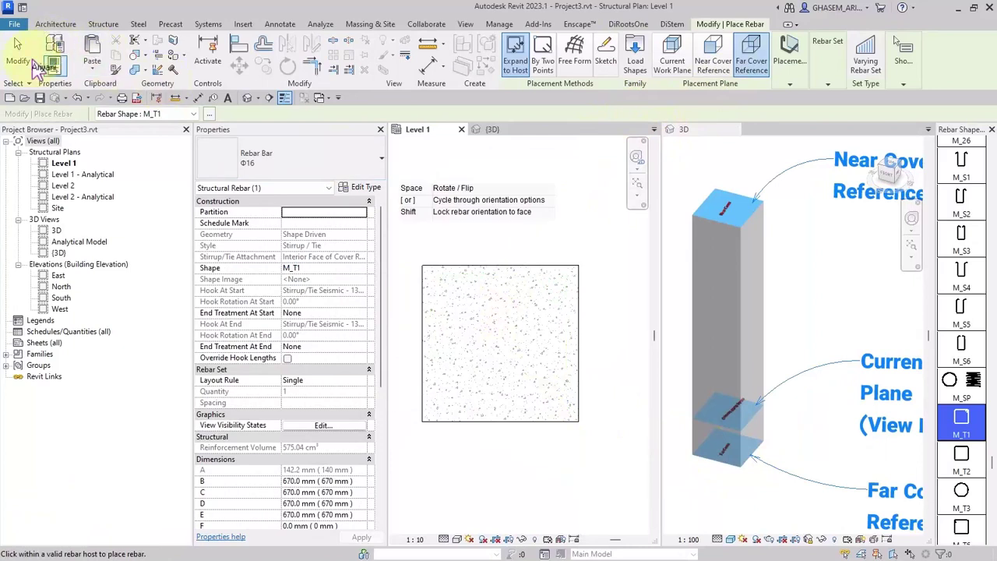
# - Reselect the concrete column and start placing the Φ16 M_T1 stirrup in it again
pyautogui.click(17, 54)
pyautogui.click(508, 291)
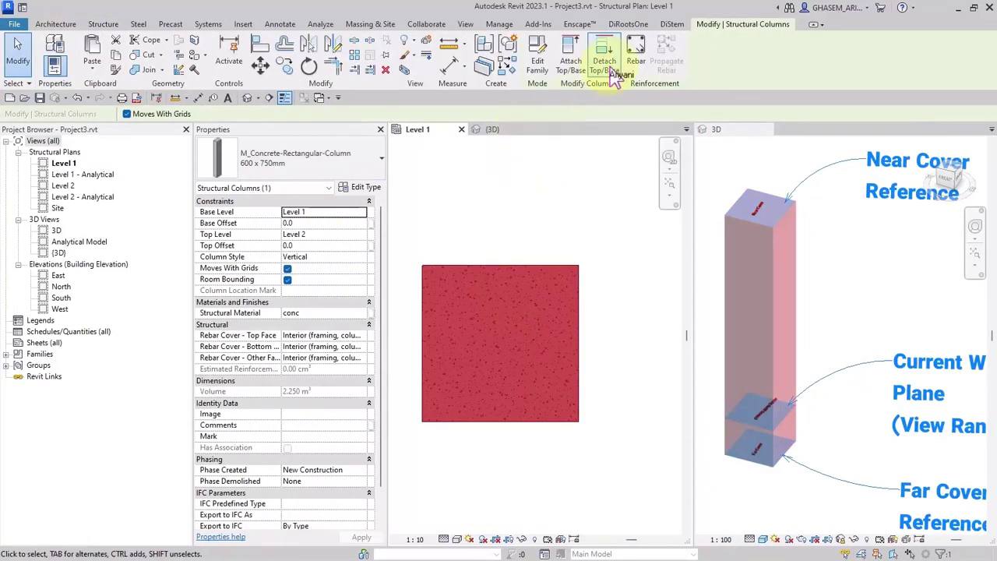
pyautogui.click(633, 63)
pyautogui.click(521, 314)
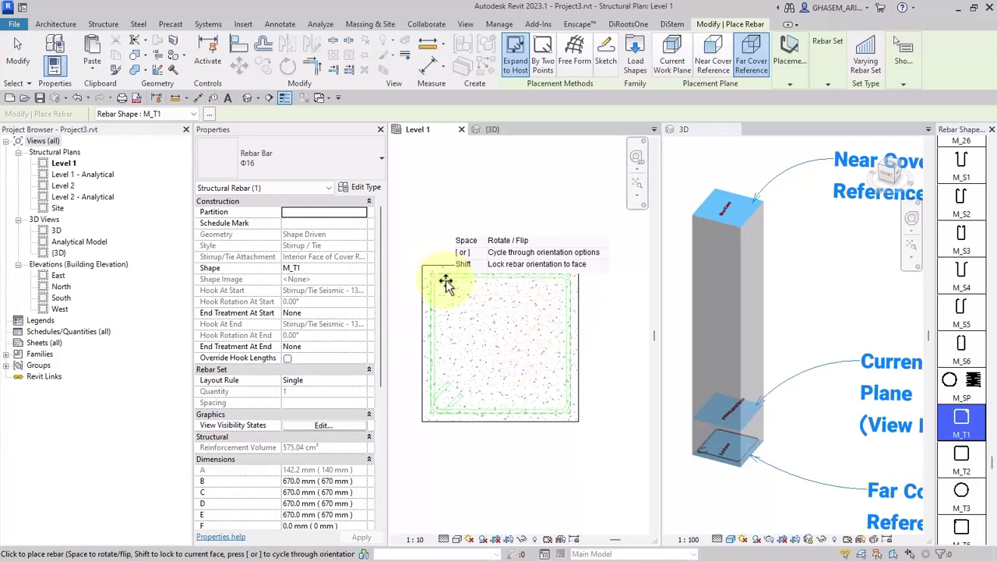
# - Place the stirrup on the current work plane, oriented parallel to the work plane, and widen the shape browser
pyautogui.click(679, 74)
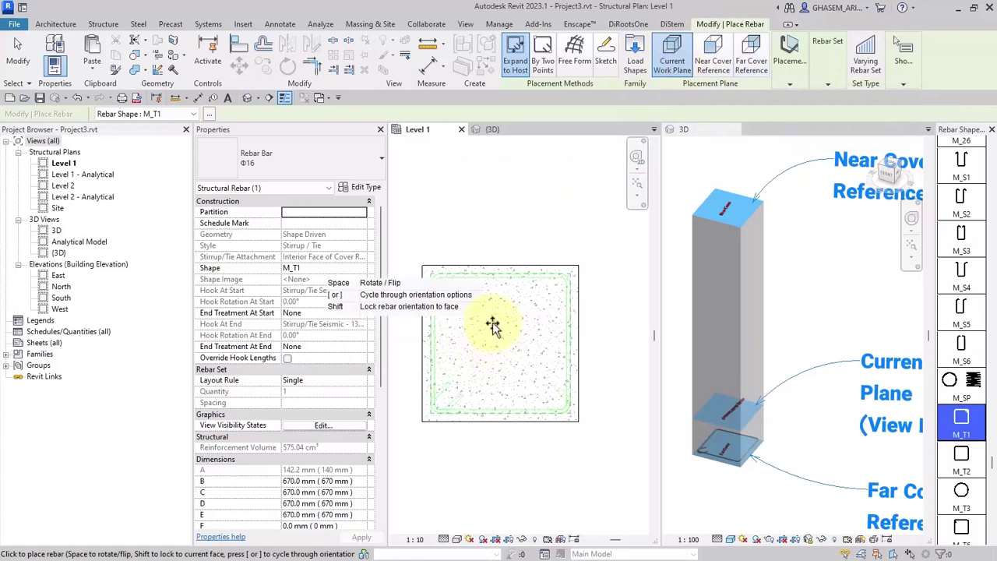
pyautogui.click(789, 62)
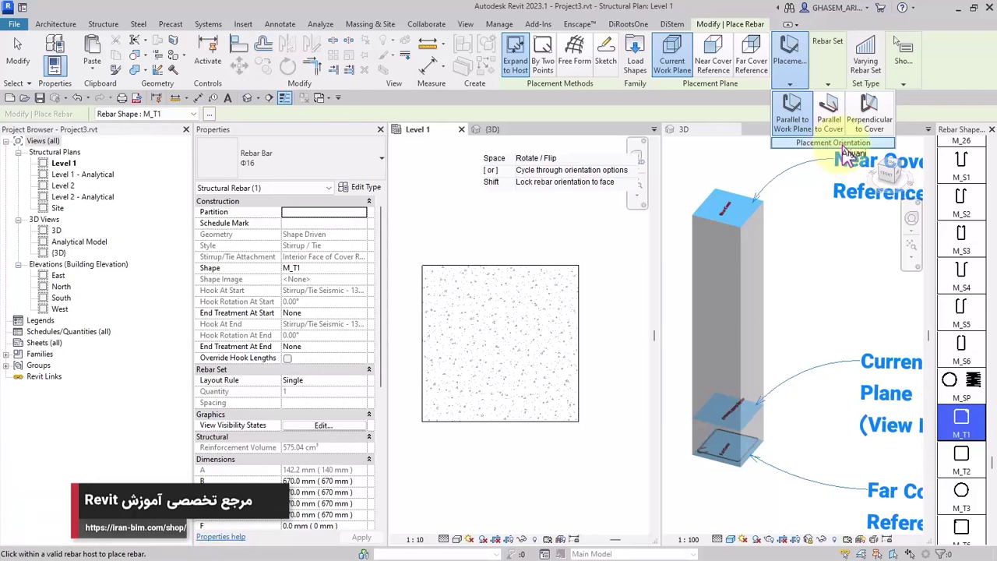
pyautogui.click(793, 124)
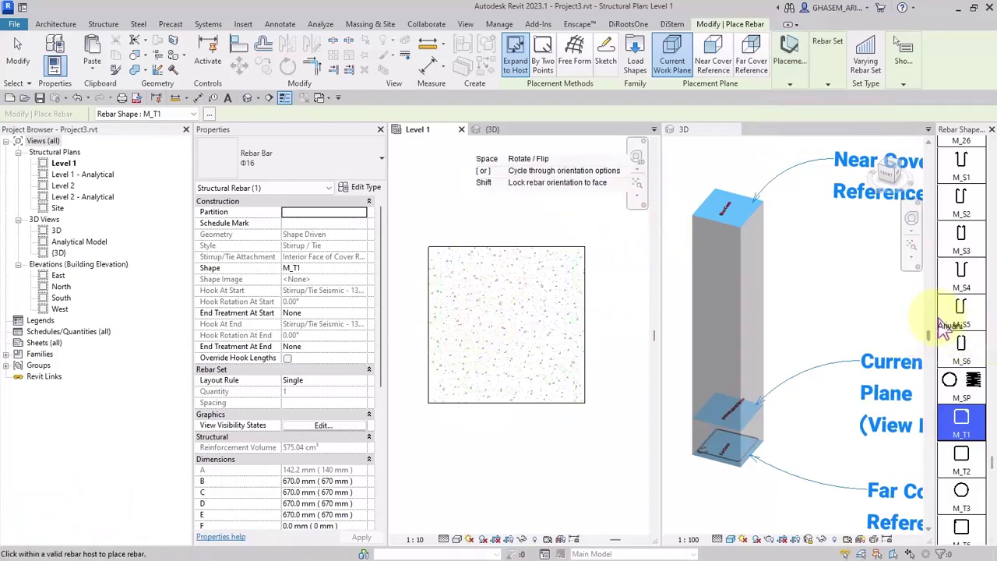
pyautogui.moveTo(935, 317); pyautogui.dragTo(917, 317)
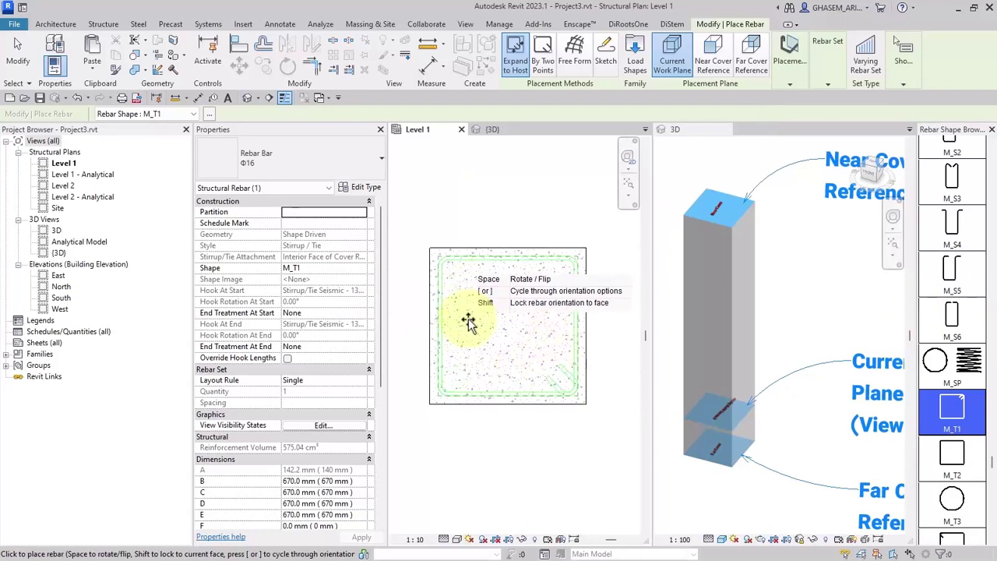
pyautogui.scroll(1, 468, 323)
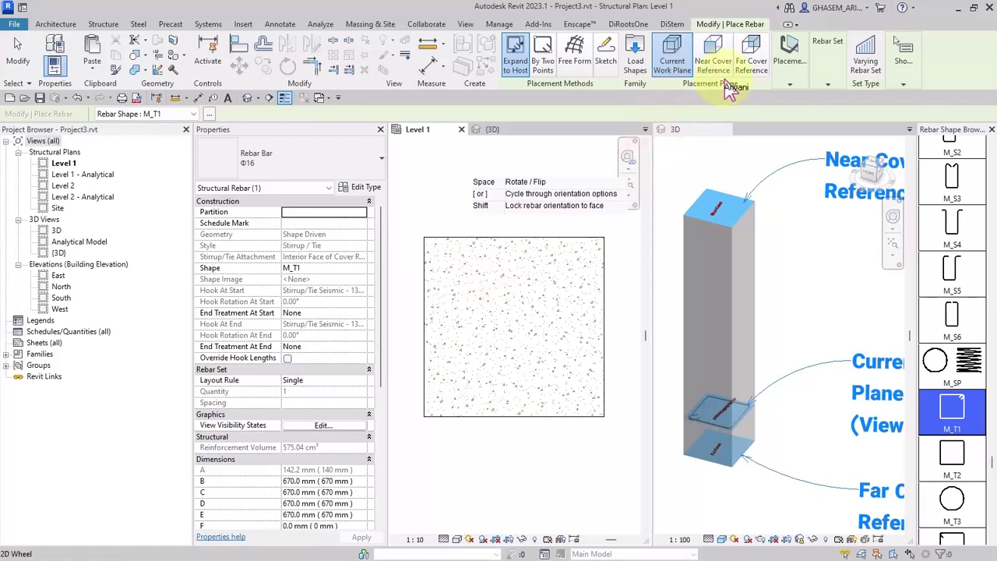
# - Orient the Φ16 tie parallel to cover and rotate its preview vertical with Space
pyautogui.click(789, 78)
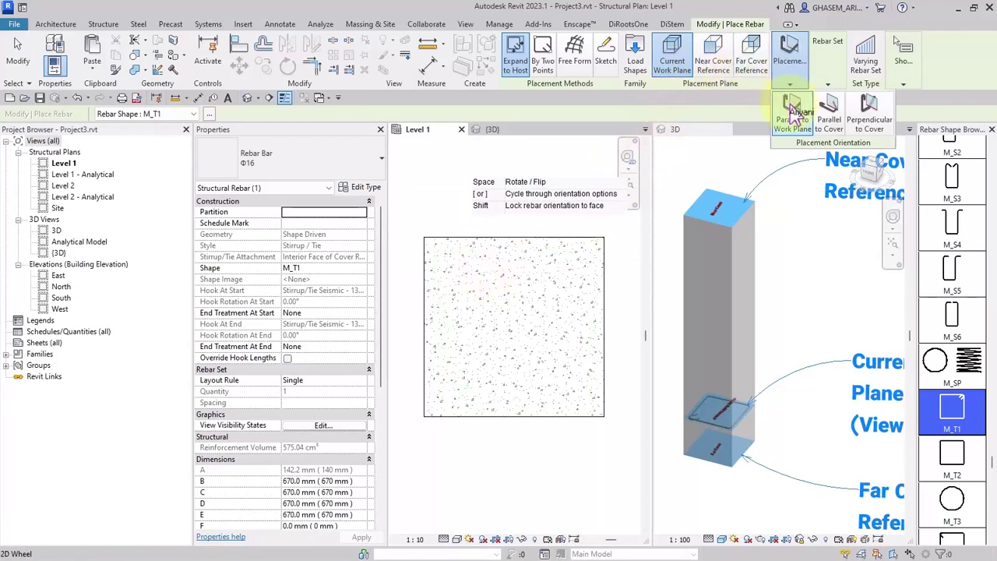
pyautogui.click(832, 124)
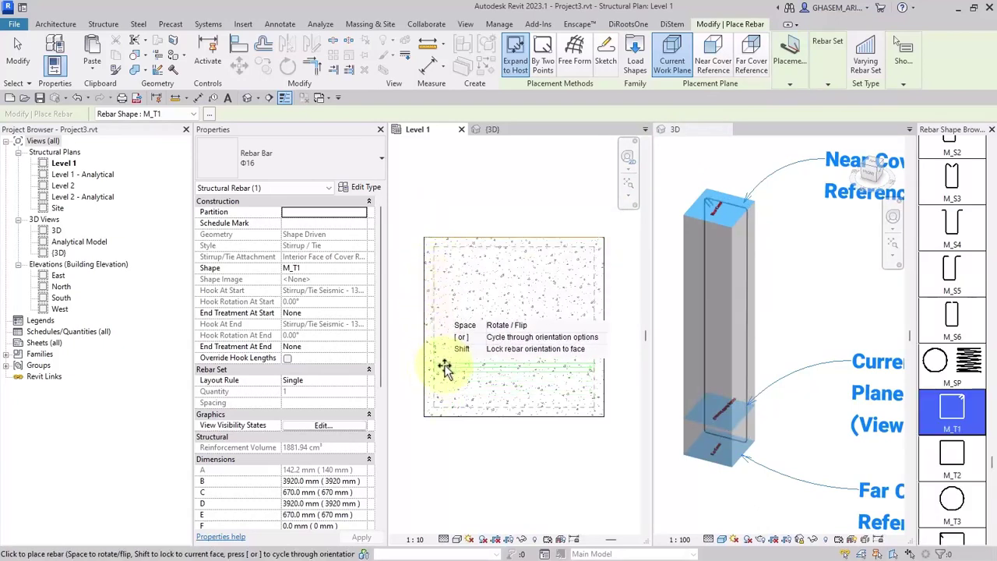
pyautogui.press('space')
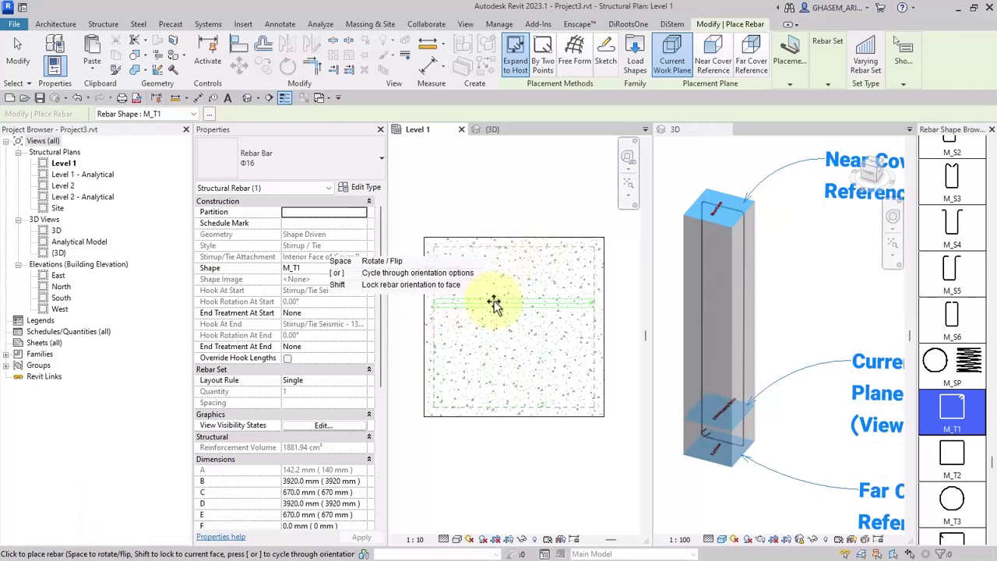
pyautogui.click(796, 69)
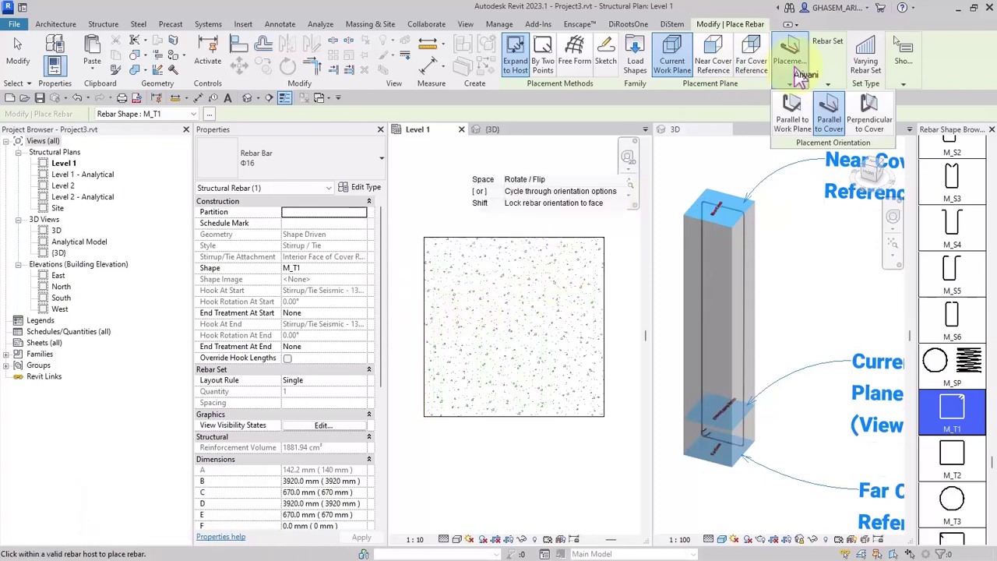
# - Try Perpendicular to Cover, revert to Parallel to Cover, and switch to By Two Points placement
pyautogui.click(871, 132)
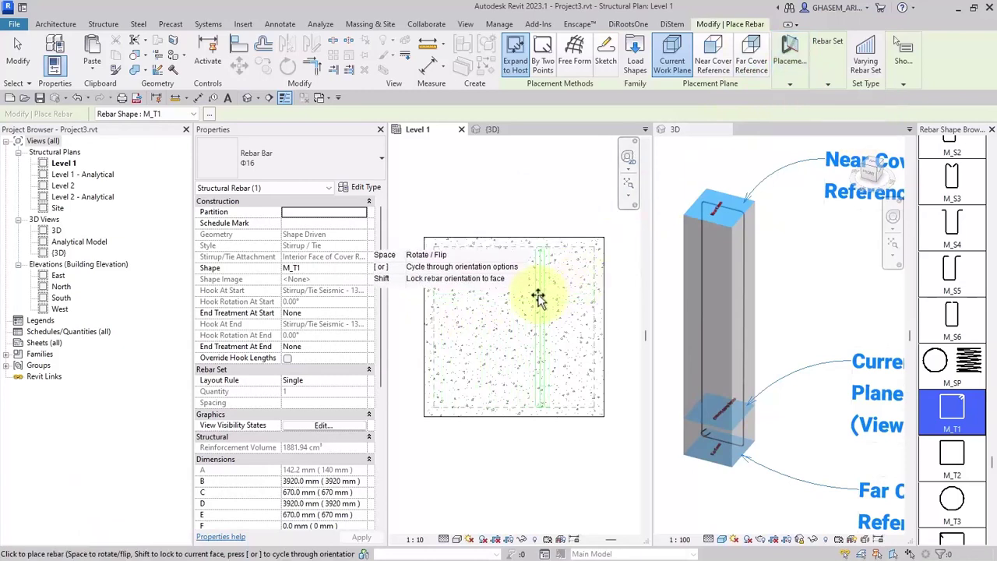
pyautogui.click(789, 63)
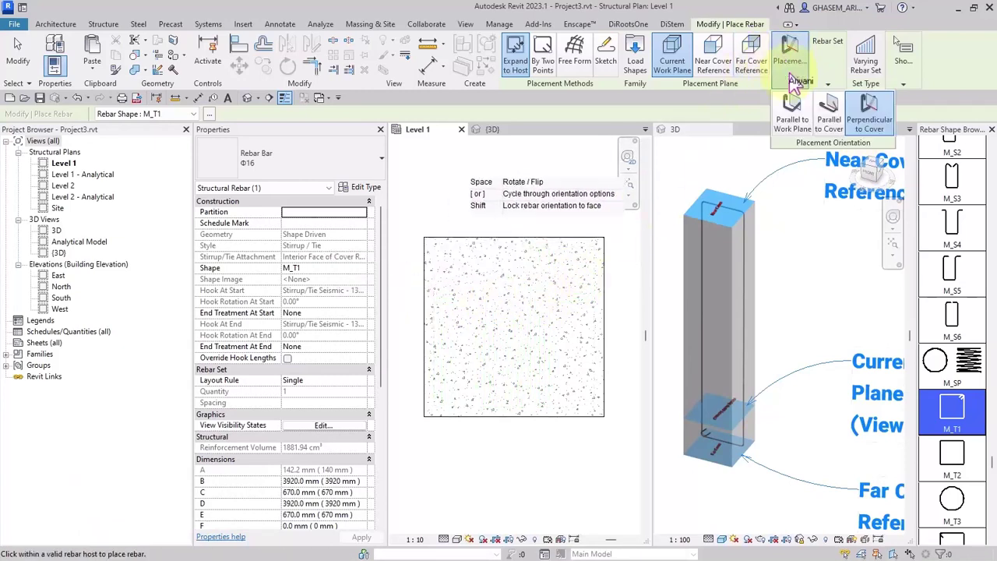
pyautogui.click(833, 118)
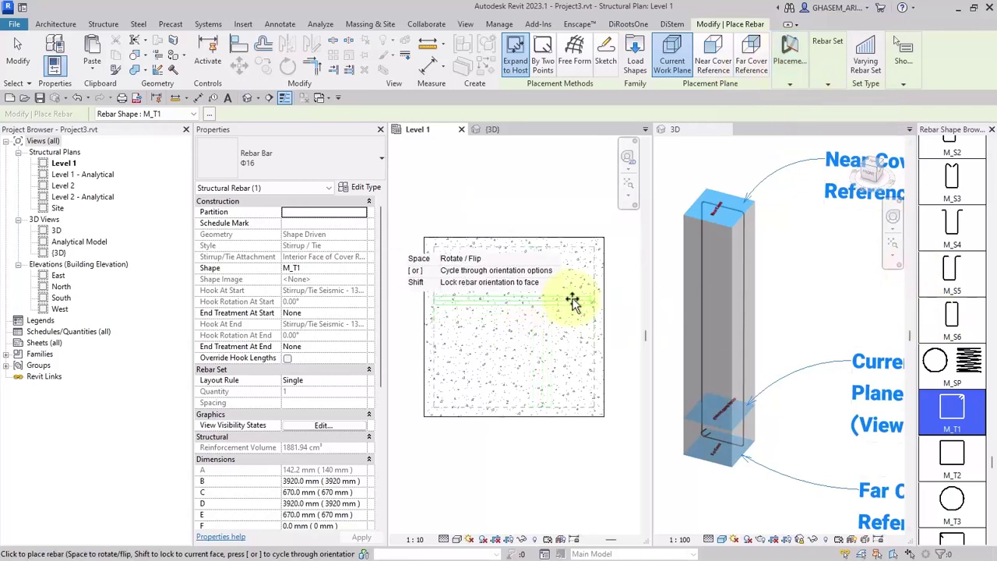
pyautogui.click(548, 80)
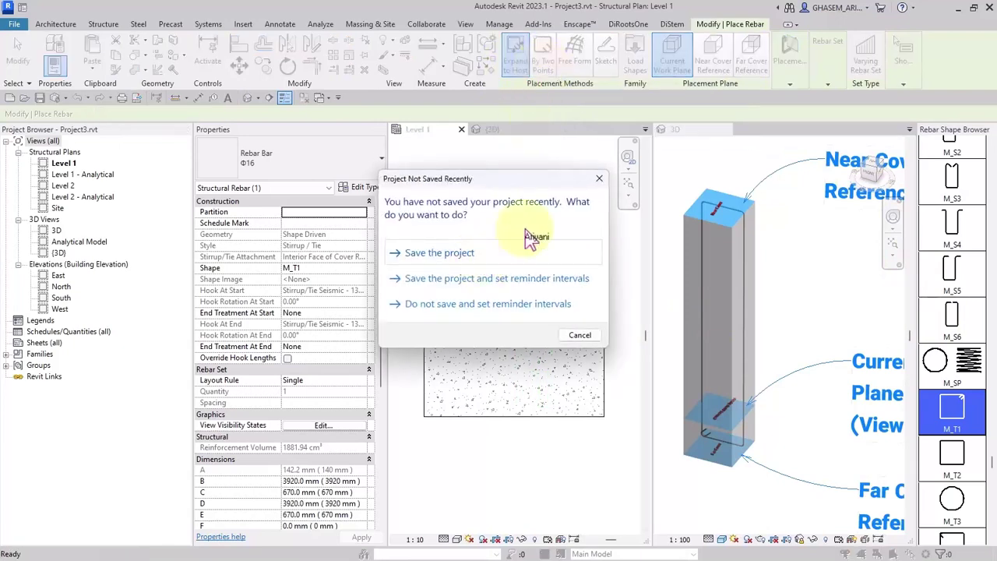
# - Dismiss the save reminder and select the straight M_00 shape for the Φ16 bar
pyautogui.click(602, 181)
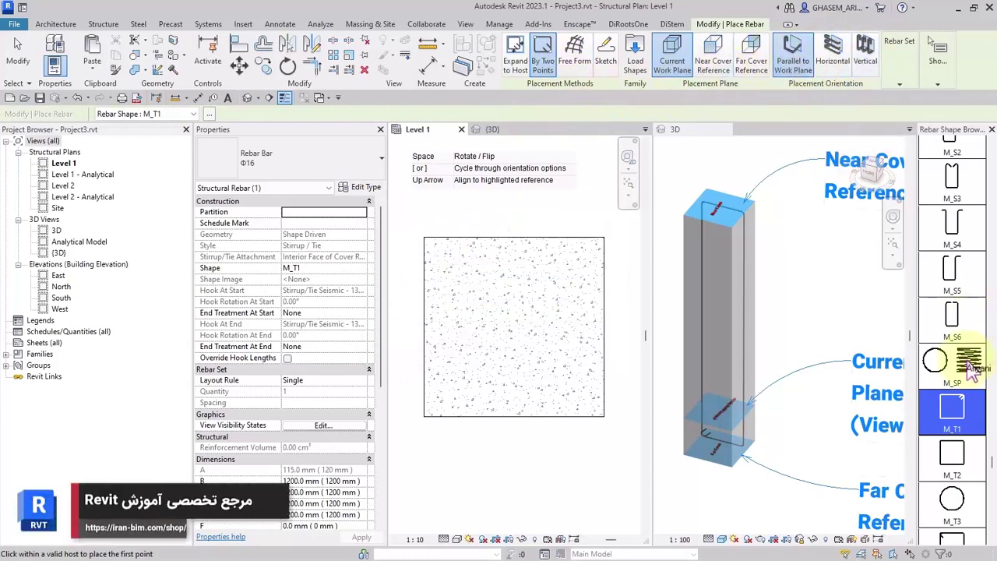
pyautogui.scroll(10, 972, 373)
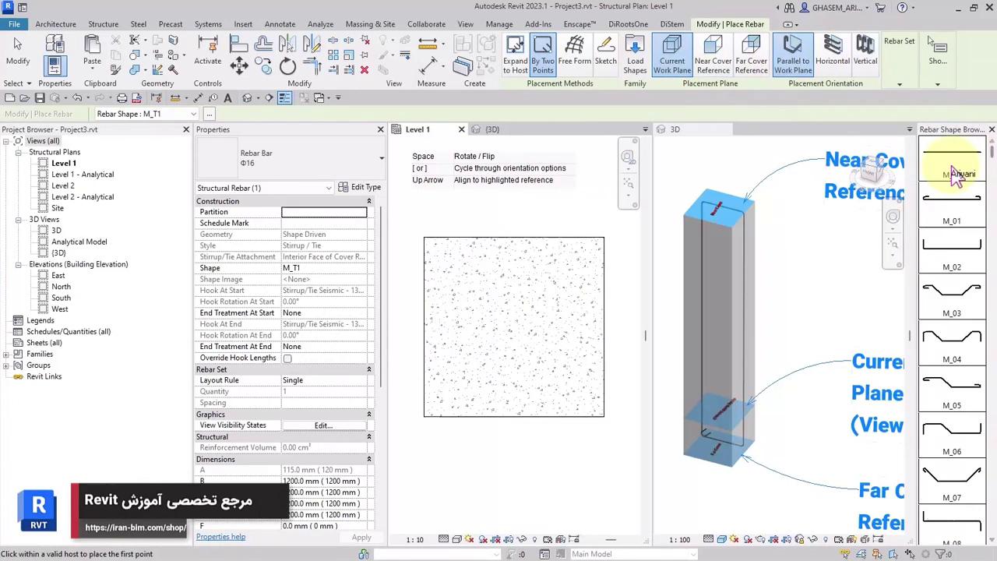
pyautogui.click(956, 173)
pyautogui.moveTo(782, 68)
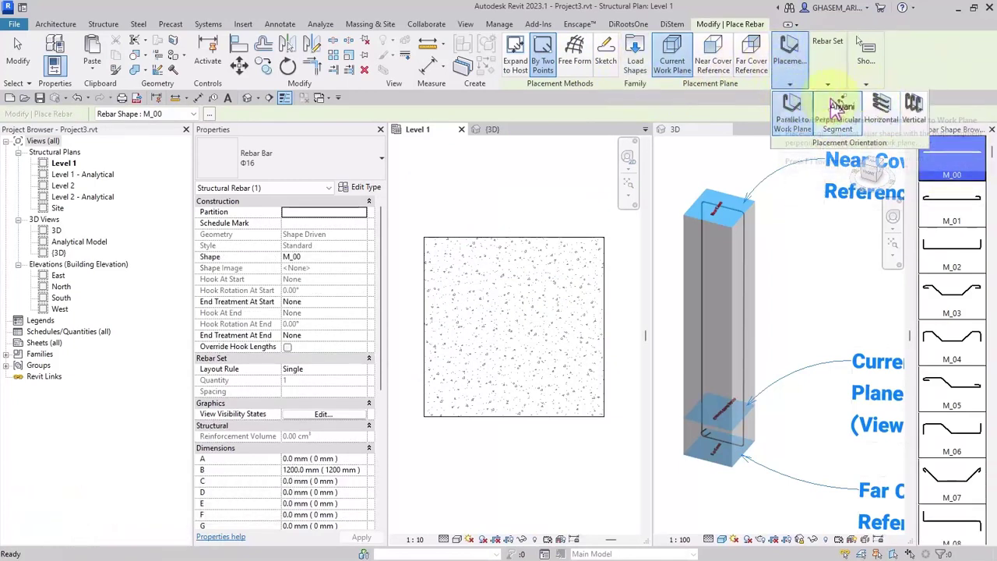
# - Pick two points across the column's top and set orientation to Perpendicular Segment
pyautogui.click(434, 248)
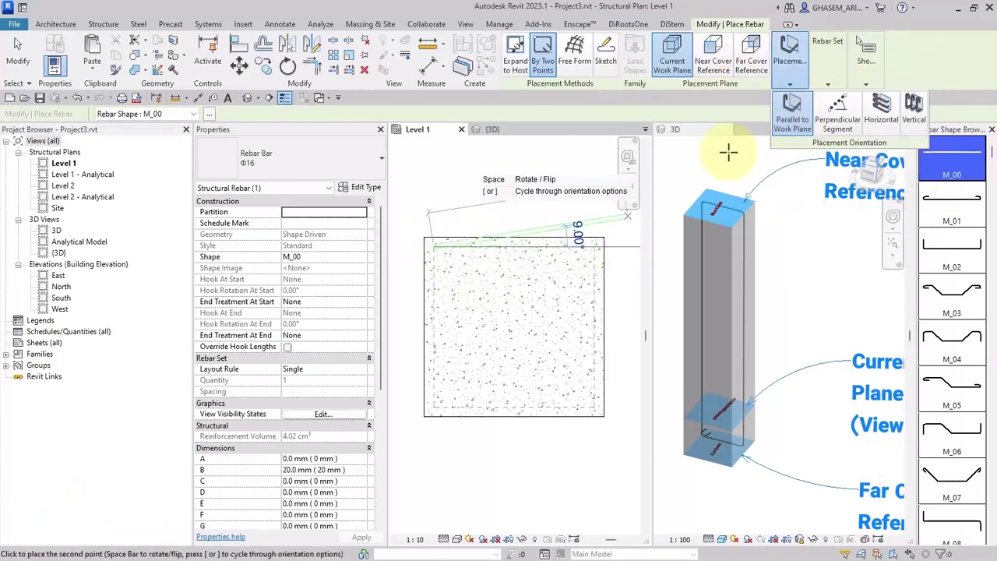
pyautogui.click(594, 247)
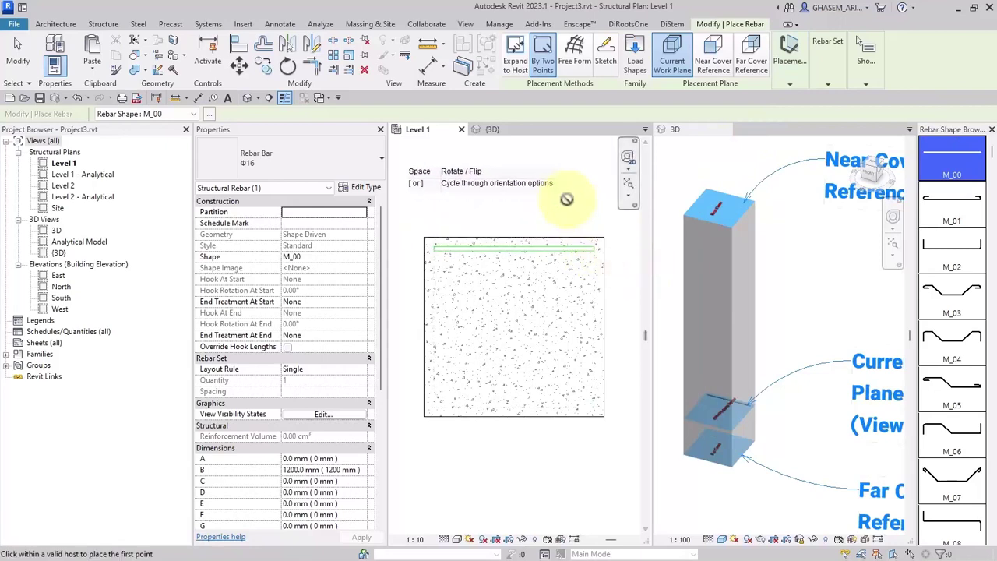
pyautogui.click(840, 117)
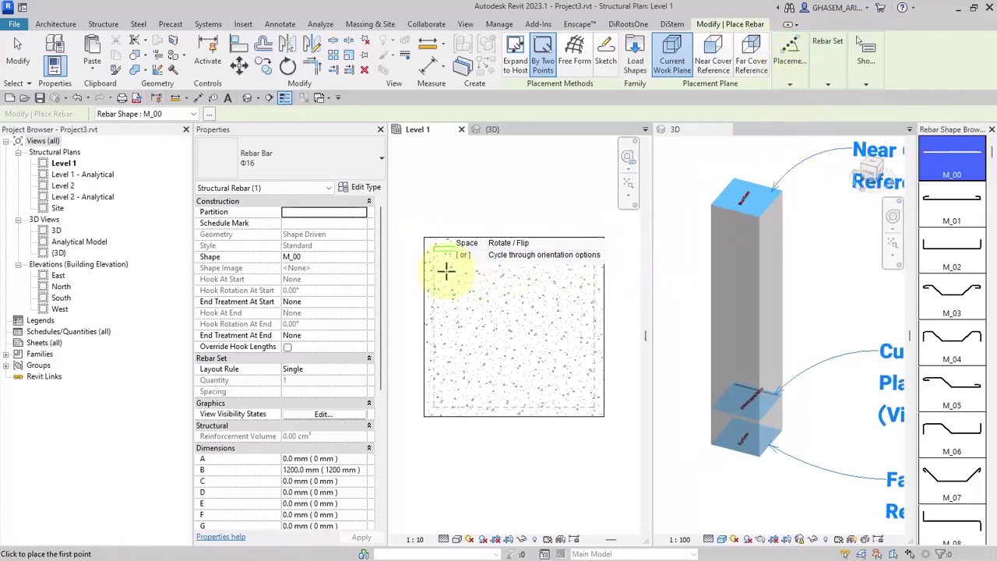
# - Set the rebar layout to Fixed Number, quantity 5, and place the row along the column's top
pyautogui.click(827, 84)
pyautogui.click(896, 98)
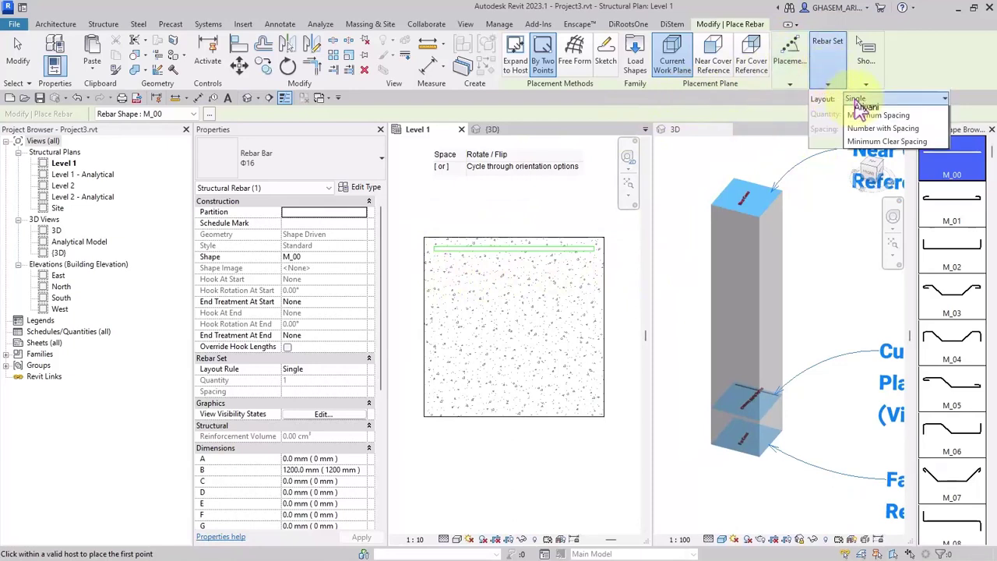
pyautogui.click(877, 126)
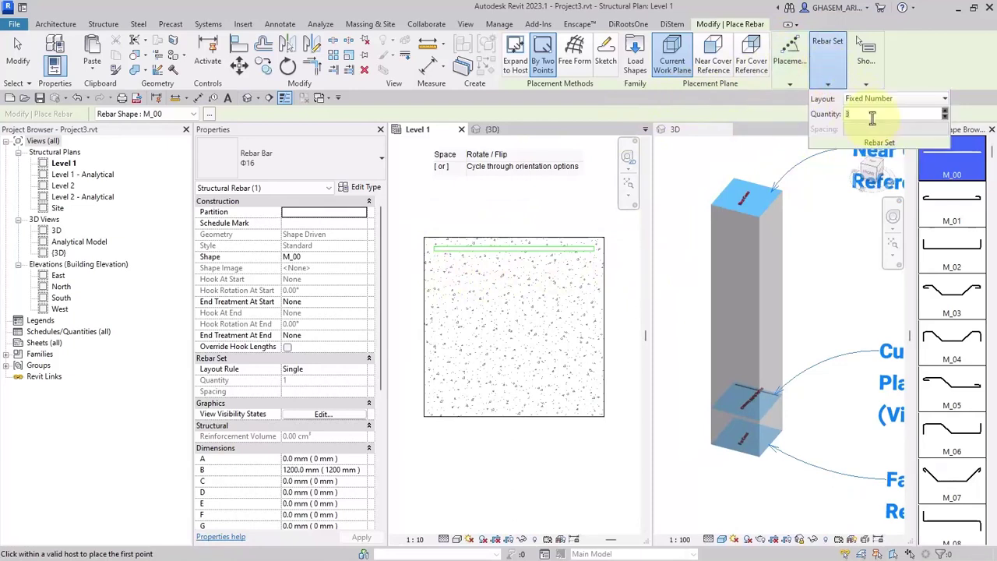
pyautogui.click(437, 270)
pyautogui.click(593, 270)
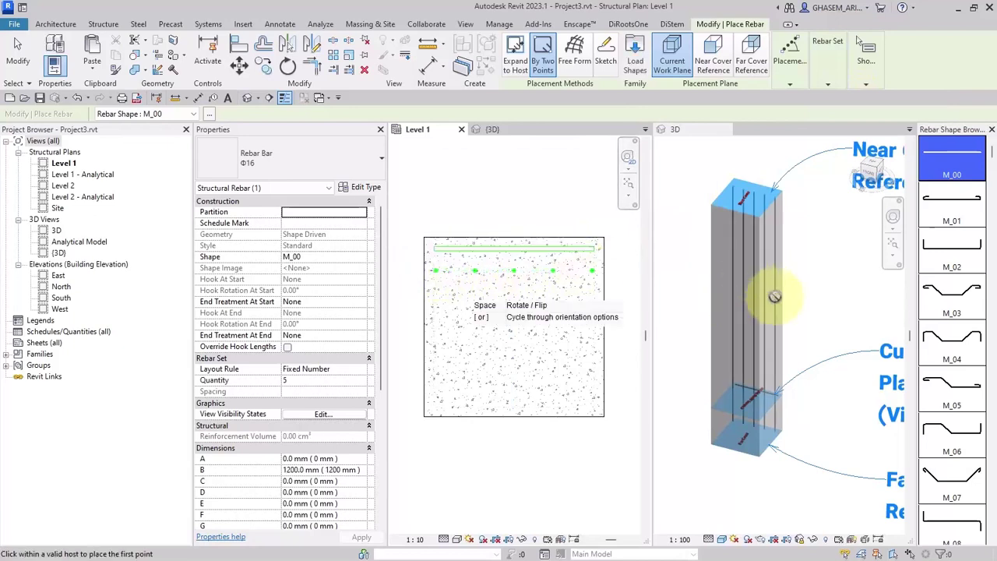
pyautogui.click(827, 84)
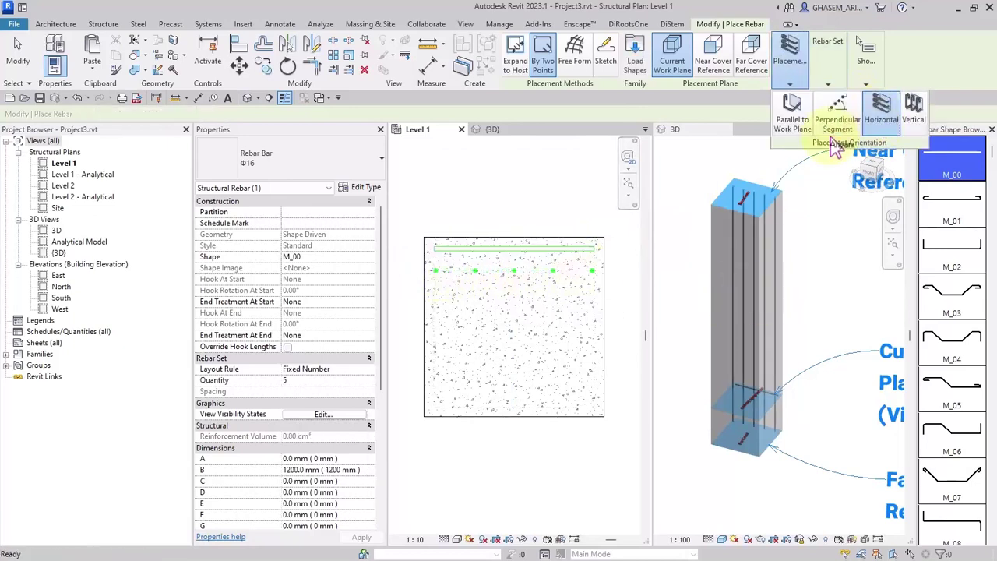
# - Place one horizontal and one vertical Φ16 M_00 bar set as a crossing mesh, then exit rebar placement
pyautogui.click(434, 317)
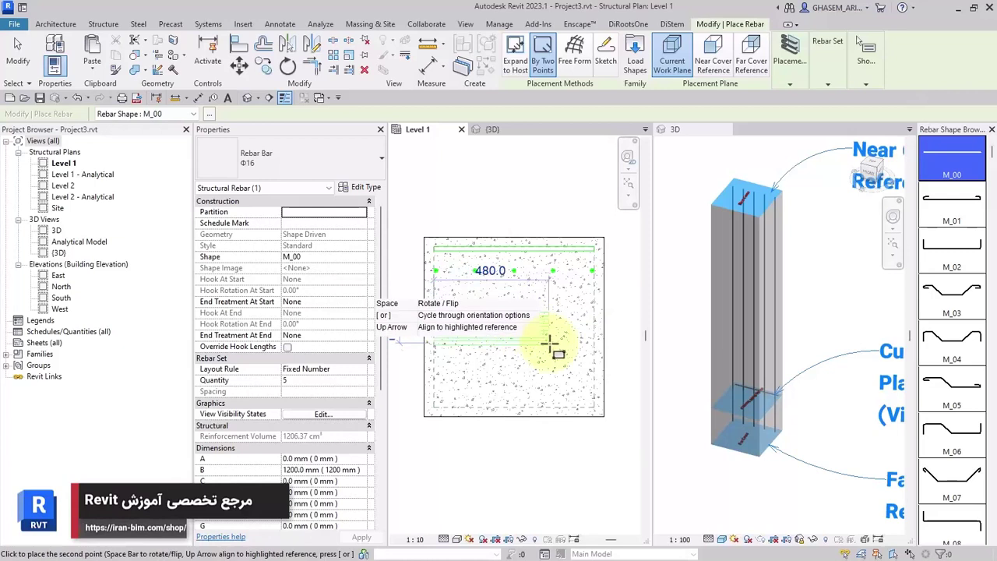
pyautogui.click(590, 404)
pyautogui.click(809, 77)
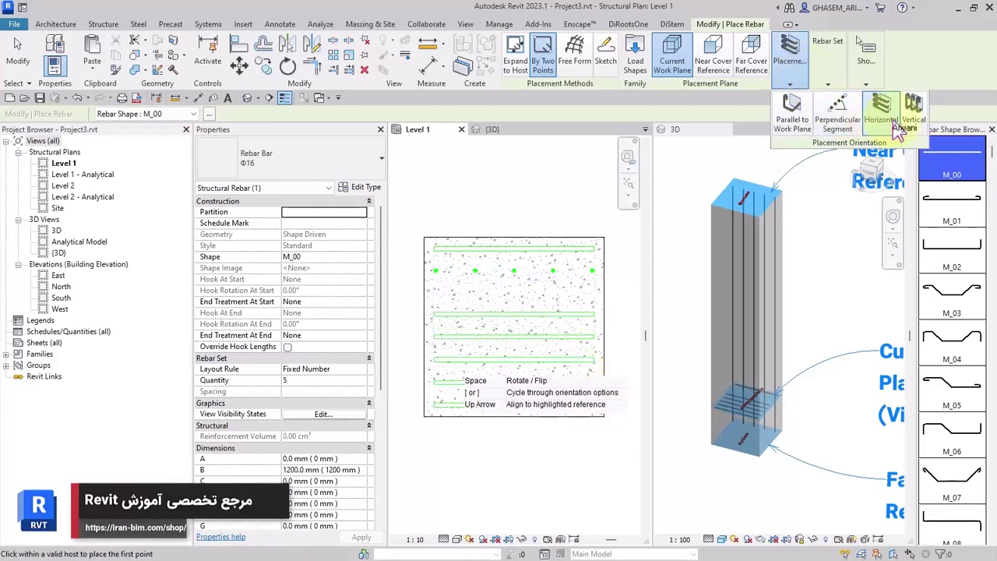
pyautogui.click(914, 109)
pyautogui.click(510, 299)
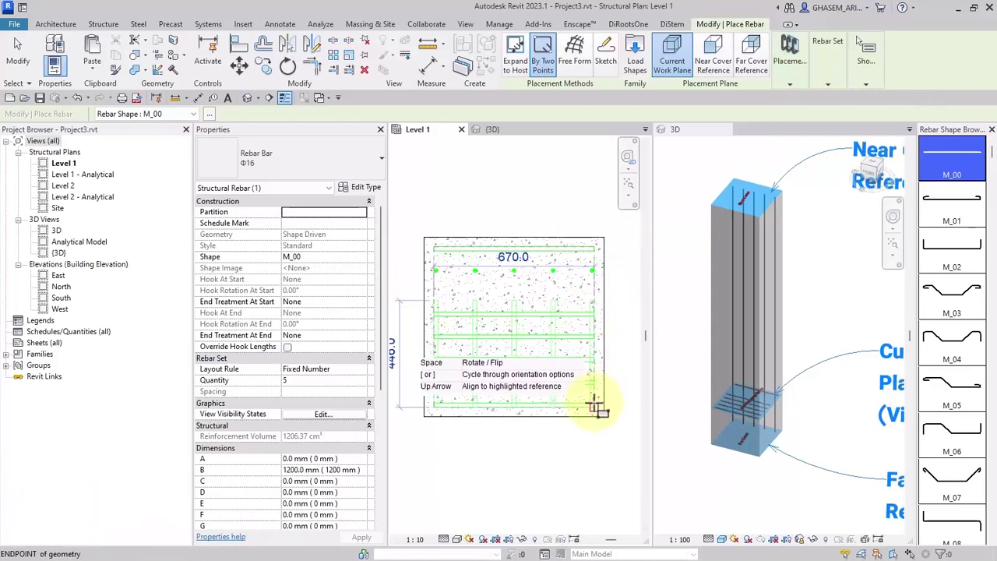
pyautogui.click(593, 406)
pyautogui.scroll(3, 736, 420)
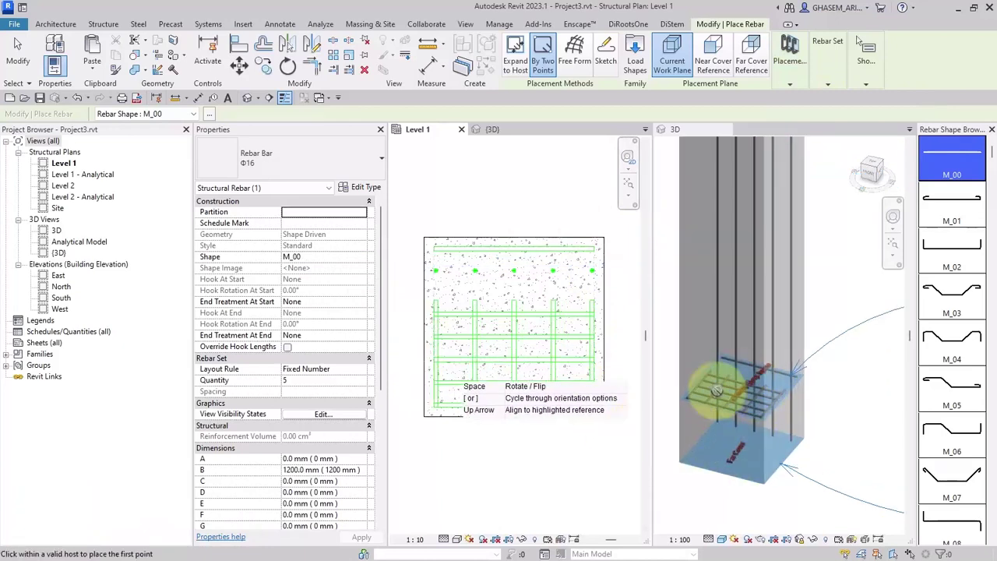
pyautogui.click(19, 59)
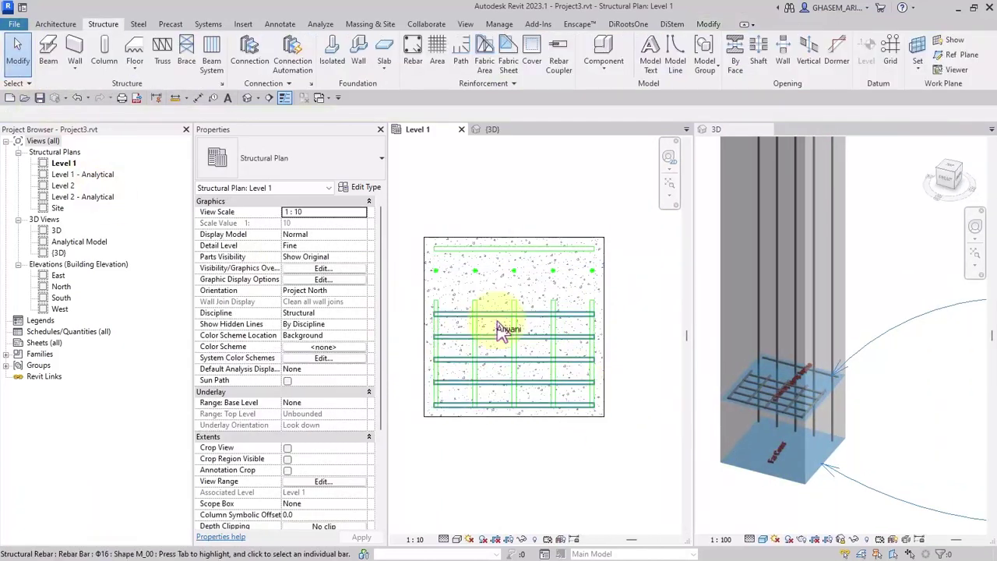
# - Delete the vertical and horizontal trial Φ16 bar sets from the column
pyautogui.click(477, 310)
pyautogui.press('Delete')
pyautogui.click(502, 264)
pyautogui.press('Delete')
# - Start a new Structure Rebar placement and accept the Rebar Shape notice
pyautogui.click(413, 55)
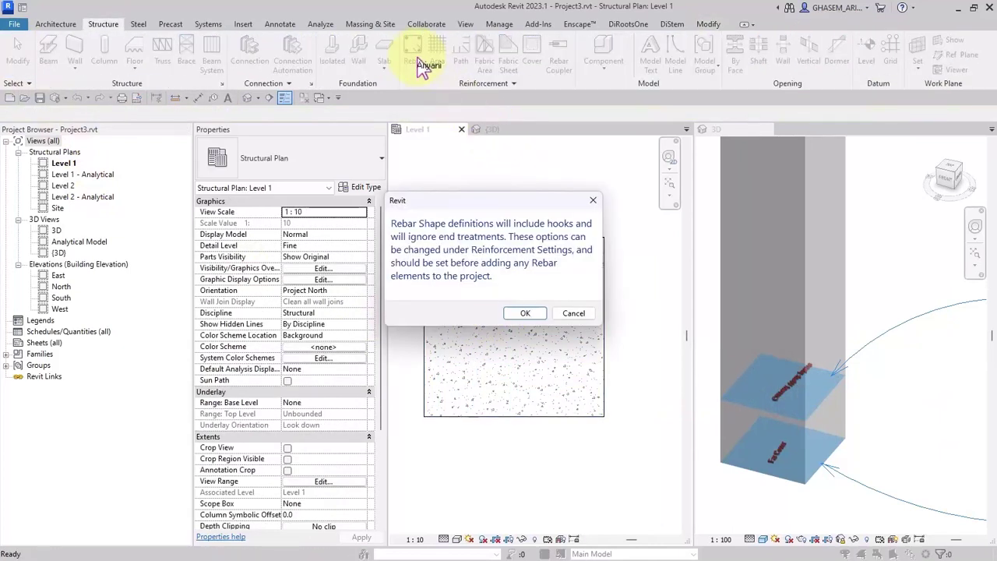
pyautogui.click(525, 313)
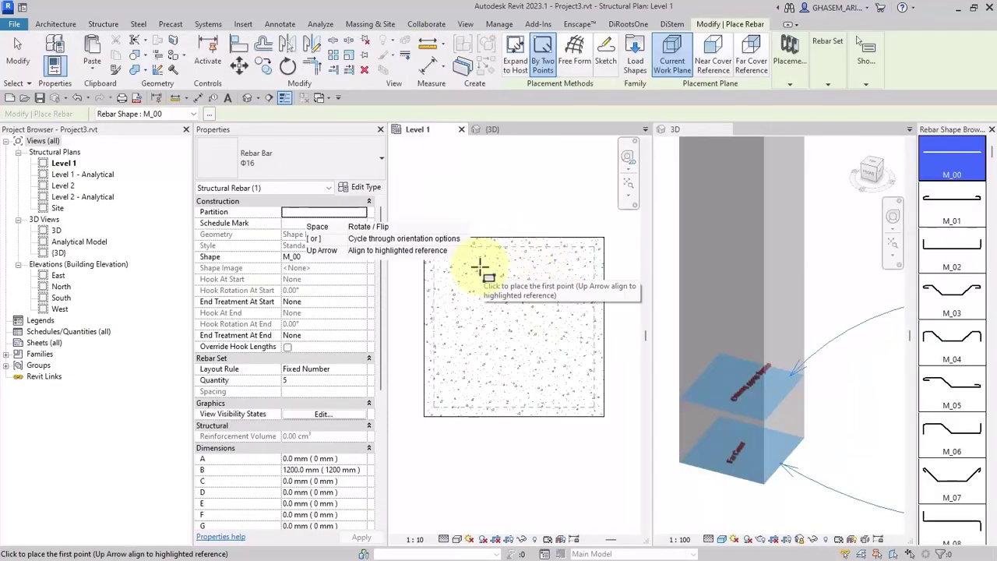
pyautogui.moveTo(810, 80)
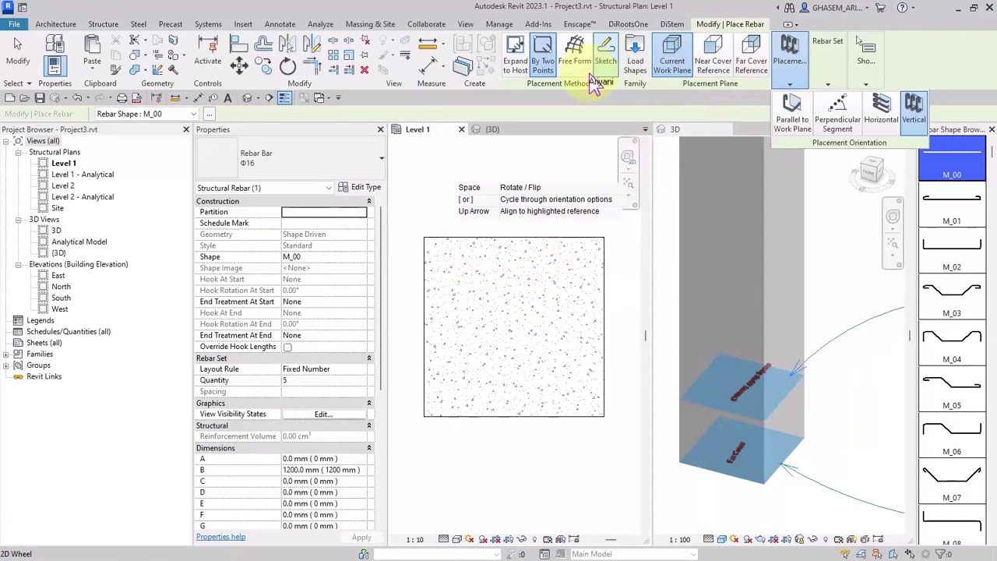
pyautogui.moveTo(703, 74)
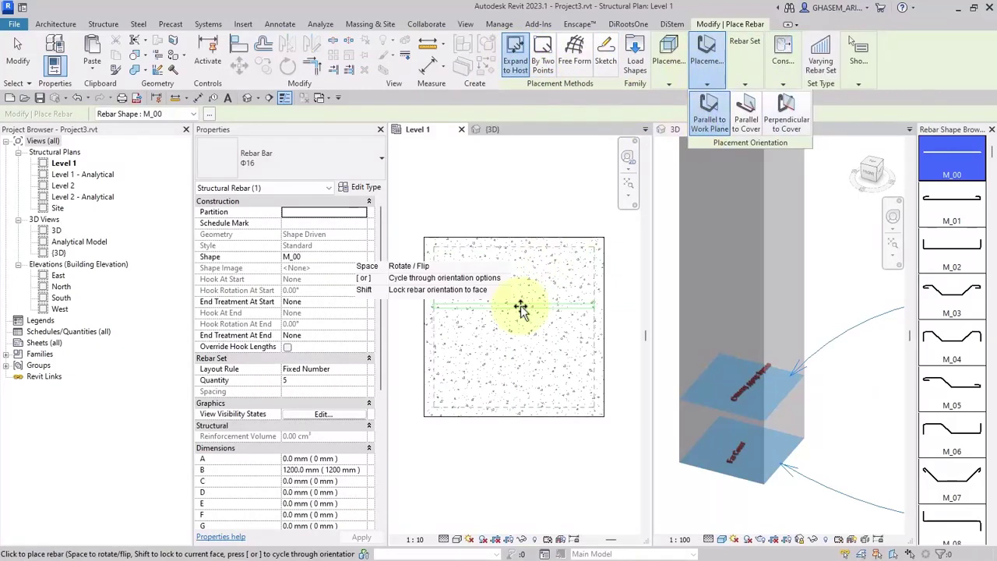
# - Place a Φ10 M_T1 closed stirrup set up the column at 150 mm maximum spacing
pyautogui.moveTo(991, 156); pyautogui.dragTo(991, 450)
pyautogui.click(943, 458)
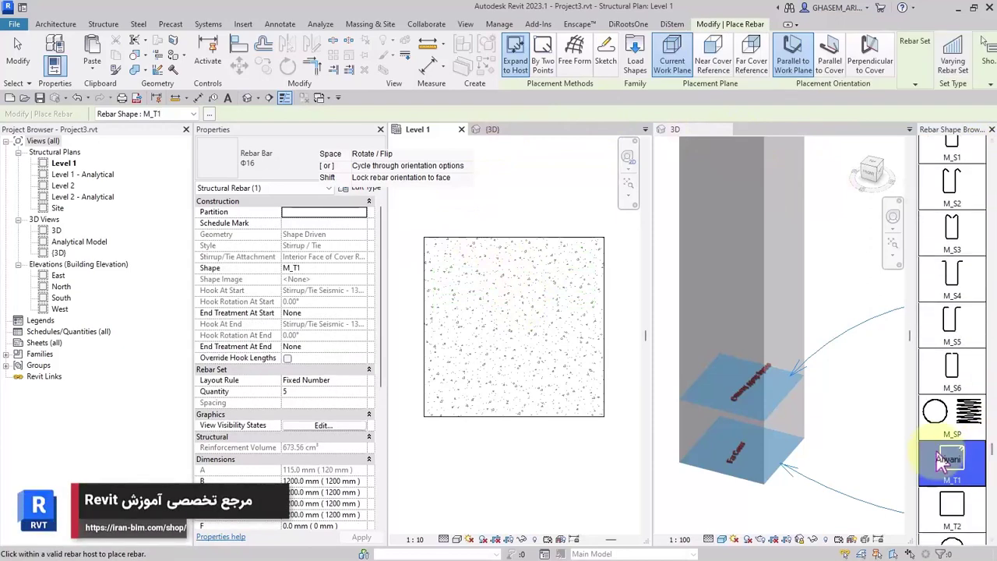
pyautogui.click(699, 22)
pyautogui.click(261, 158)
pyautogui.click(229, 233)
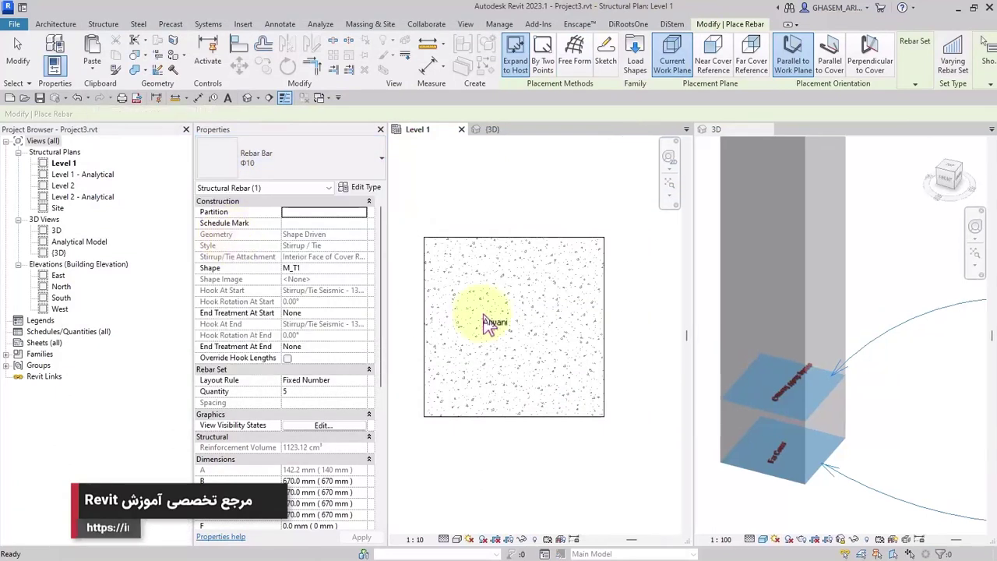
pyautogui.moveTo(923, 87)
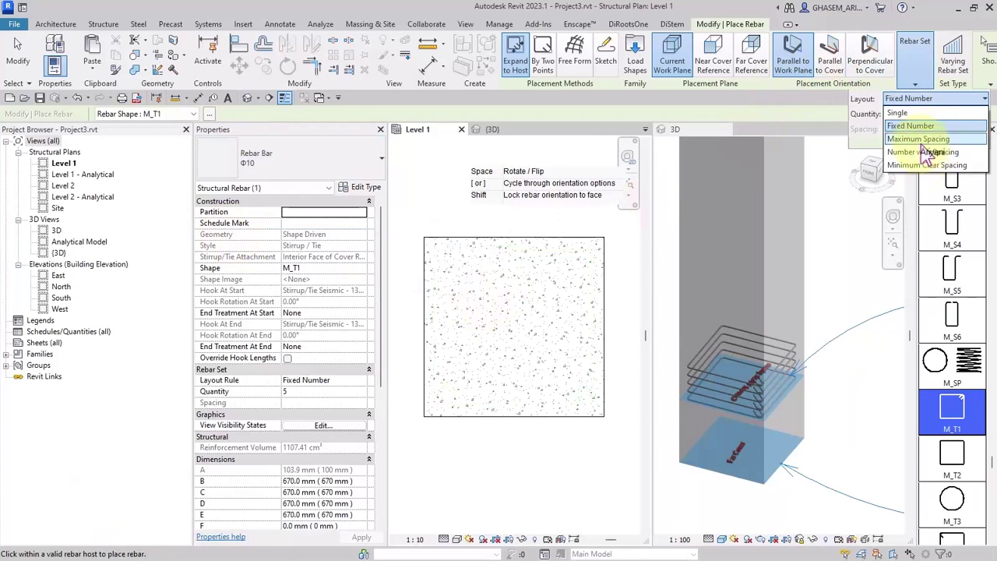
pyautogui.click(923, 141)
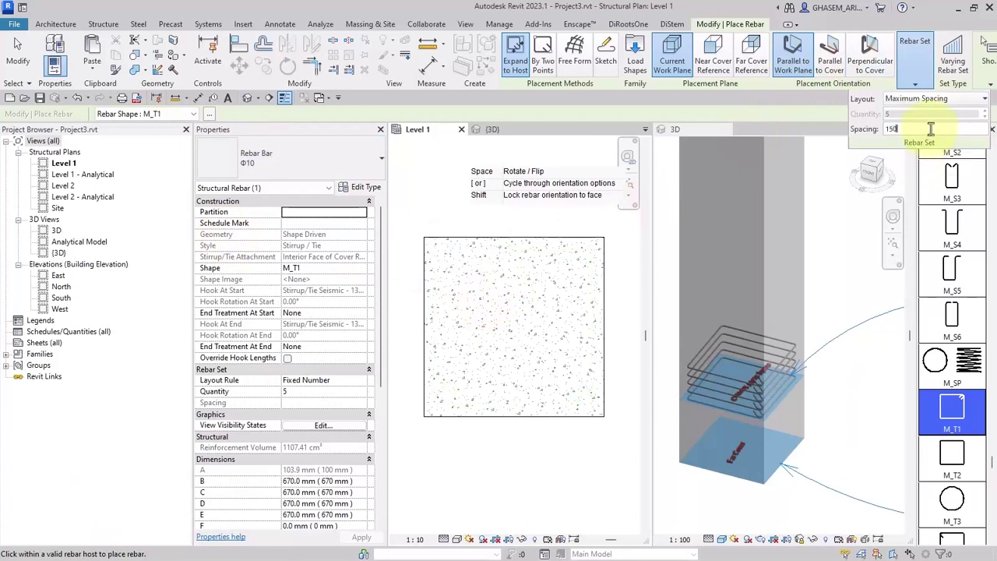
pyautogui.press('Return')
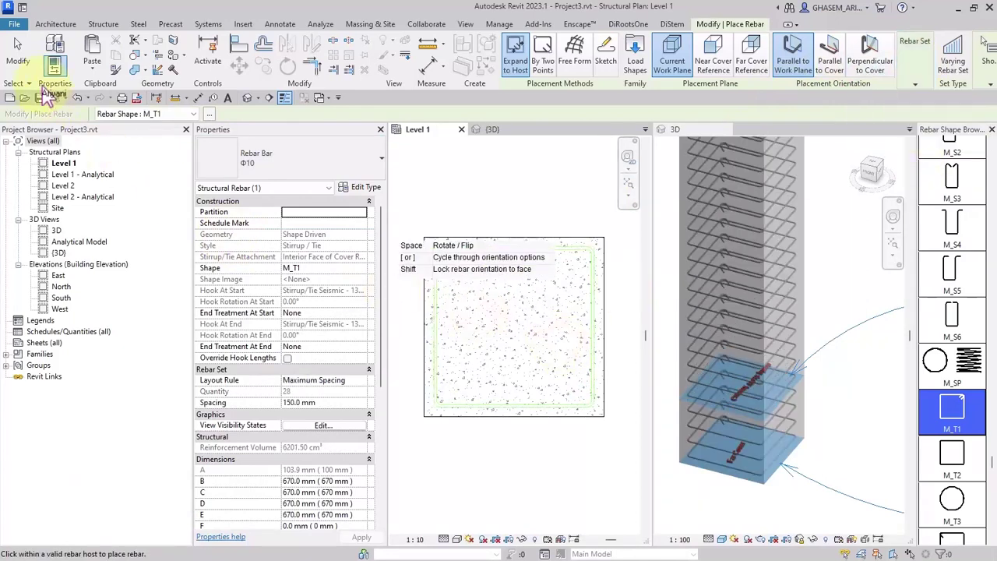
pyautogui.press('Escape')
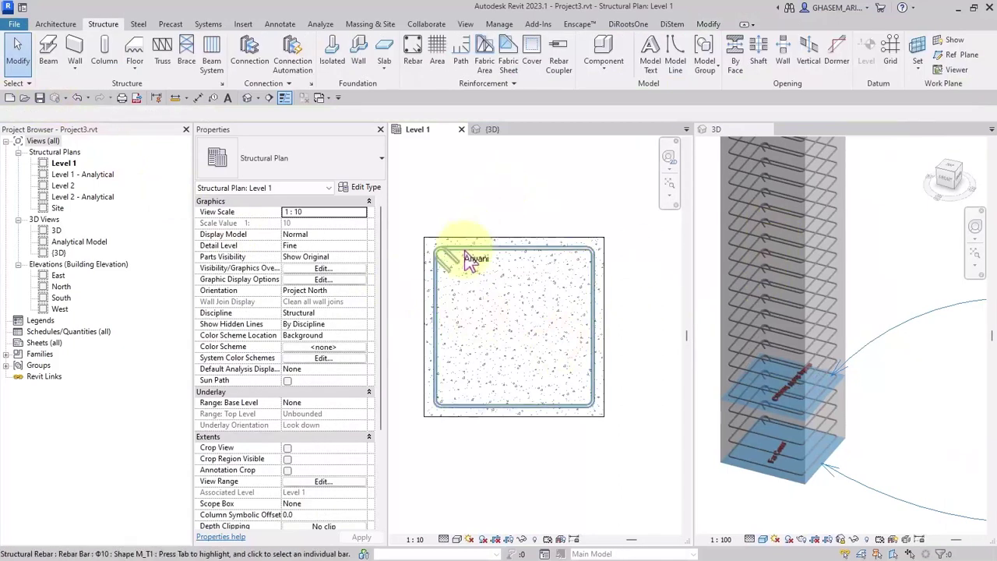
# - Set up By Two Points rebar placement with straight shape M_00 and Φ20 bar size
pyautogui.click(417, 61)
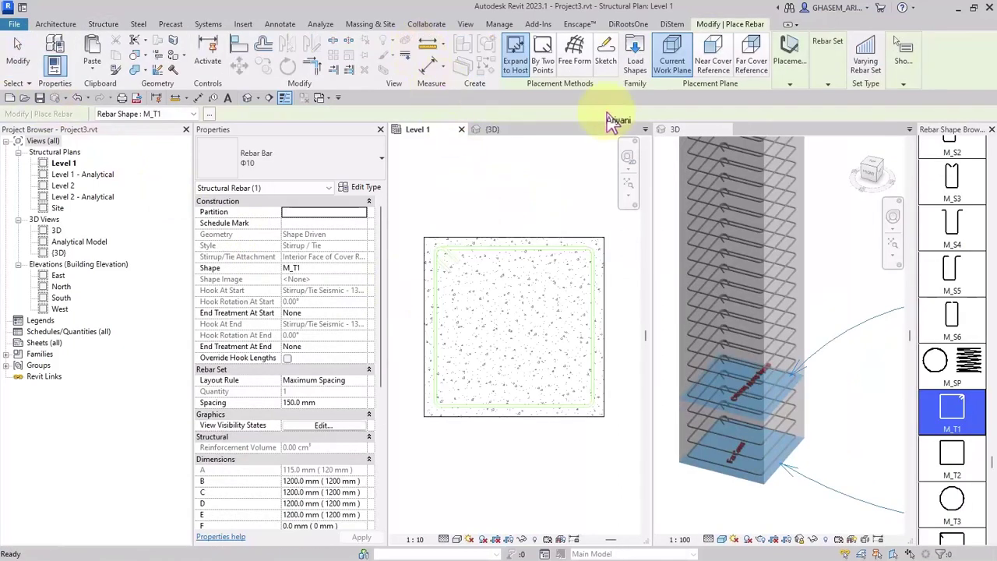
pyautogui.click(549, 78)
pyautogui.scroll(10, 992, 465)
pyautogui.click(952, 156)
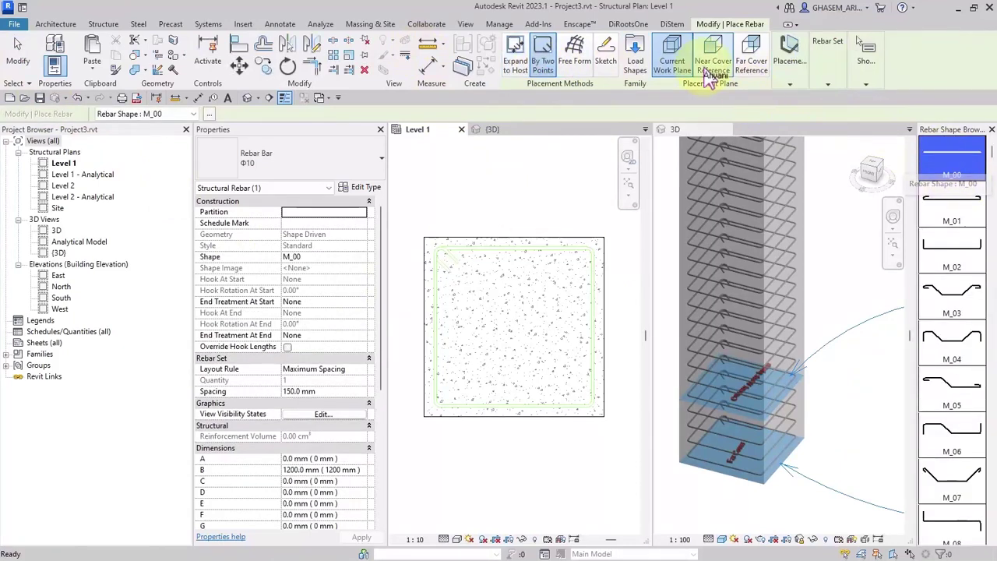
pyautogui.click(257, 161)
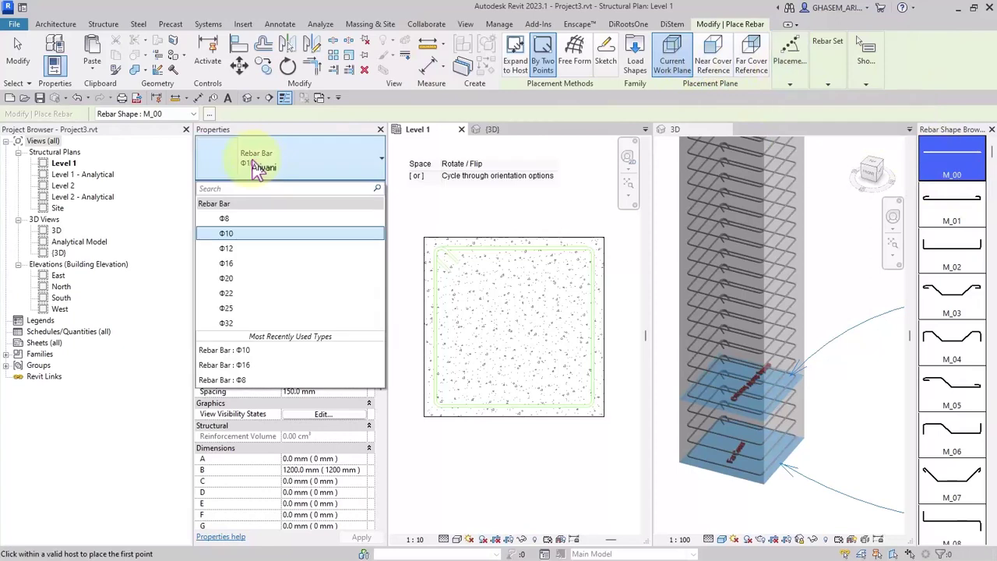
pyautogui.click(247, 278)
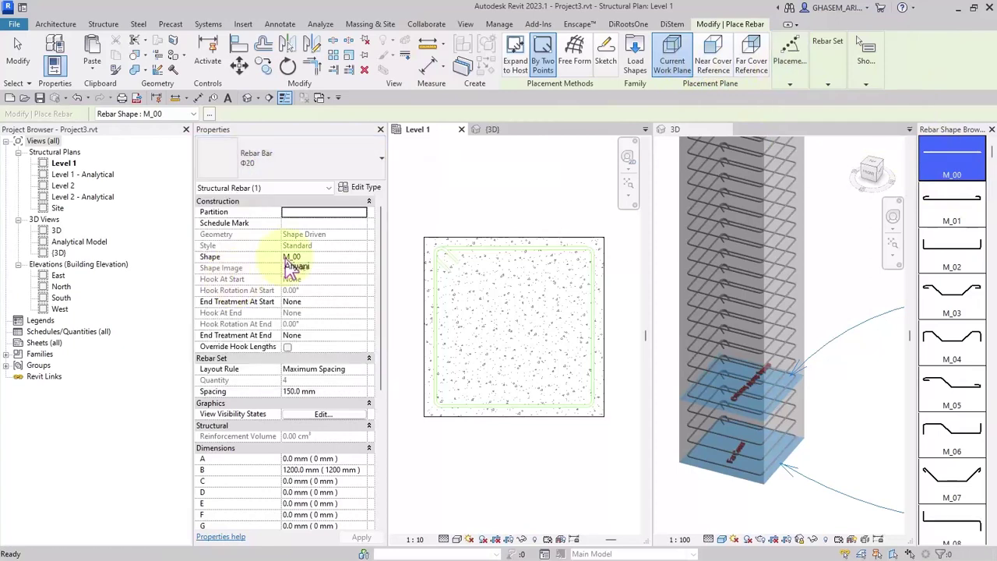
# - Place a Fixed Number row of 4 Φ20 bars corner to corner along the column's top face
pyautogui.moveTo(827, 55)
pyautogui.click(876, 99)
pyautogui.click(878, 129)
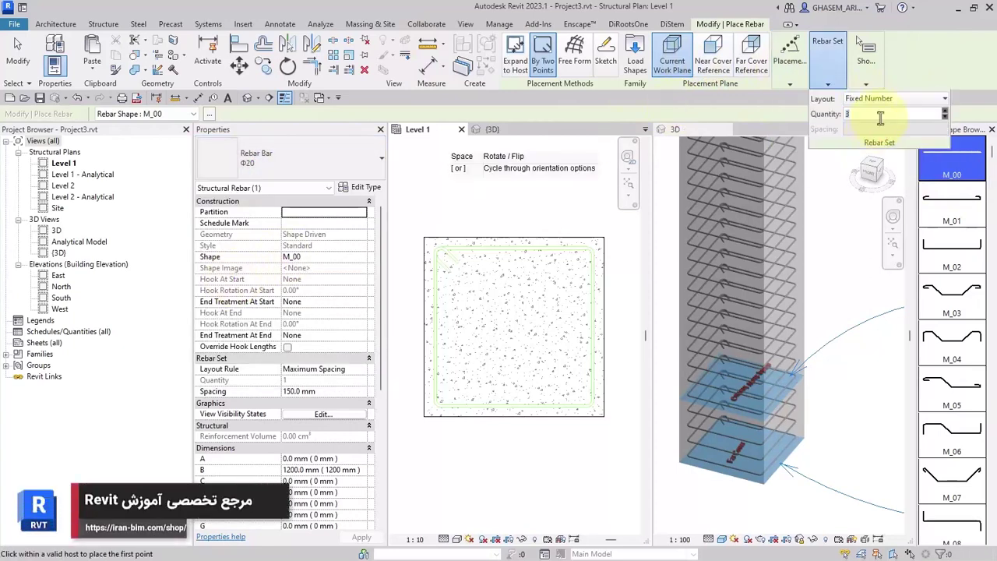
pyautogui.write('4')
pyautogui.scroll(4, 445, 263)
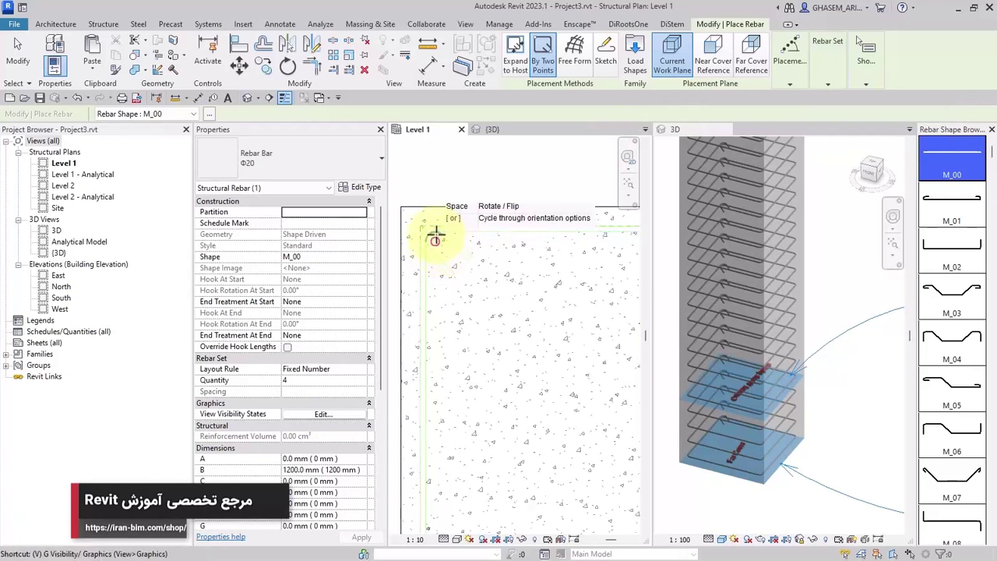
pyautogui.scroll(-4, 498, 345)
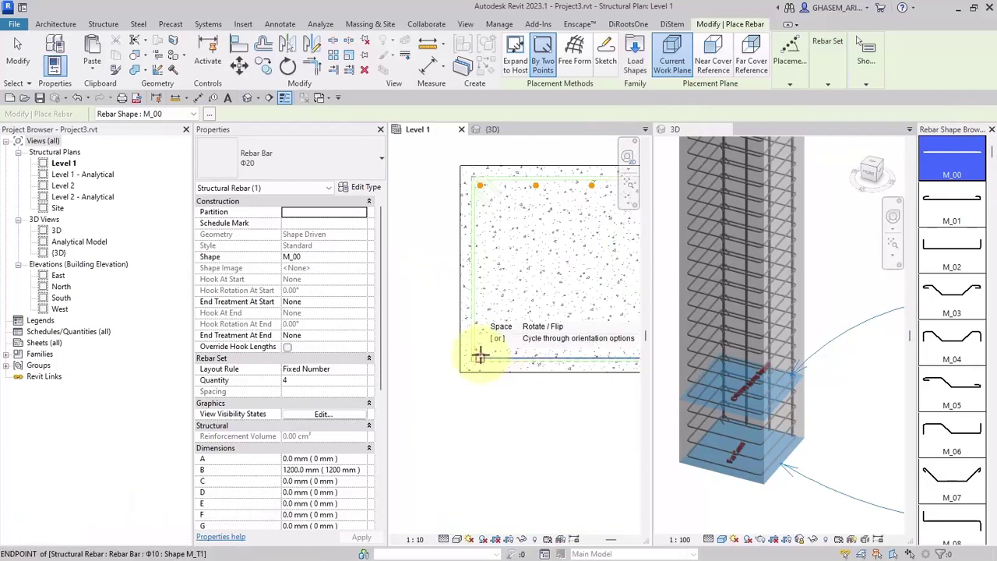
pyautogui.click(480, 355)
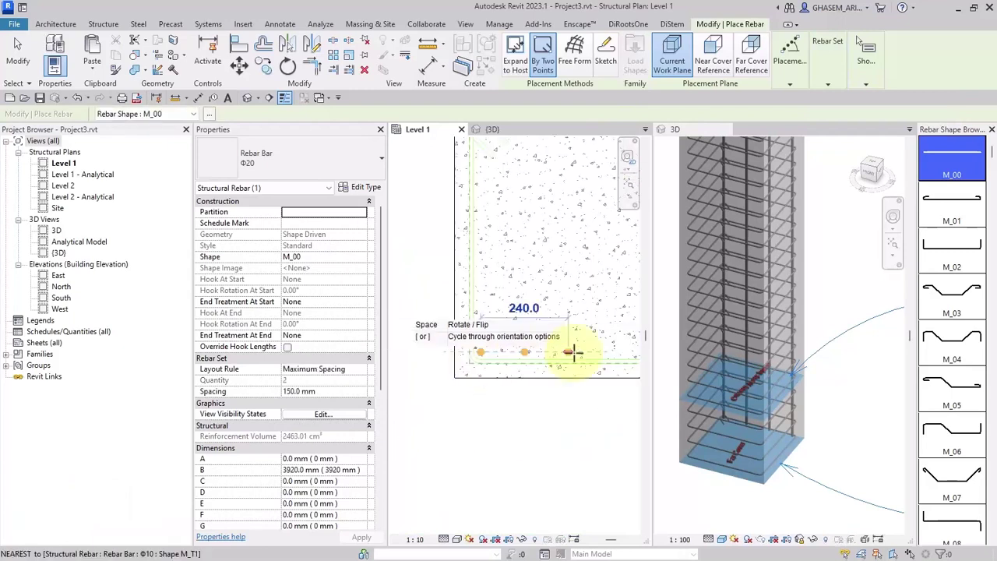
pyautogui.moveTo(574, 352); pyautogui.dragTo(459, 358, button='middle')
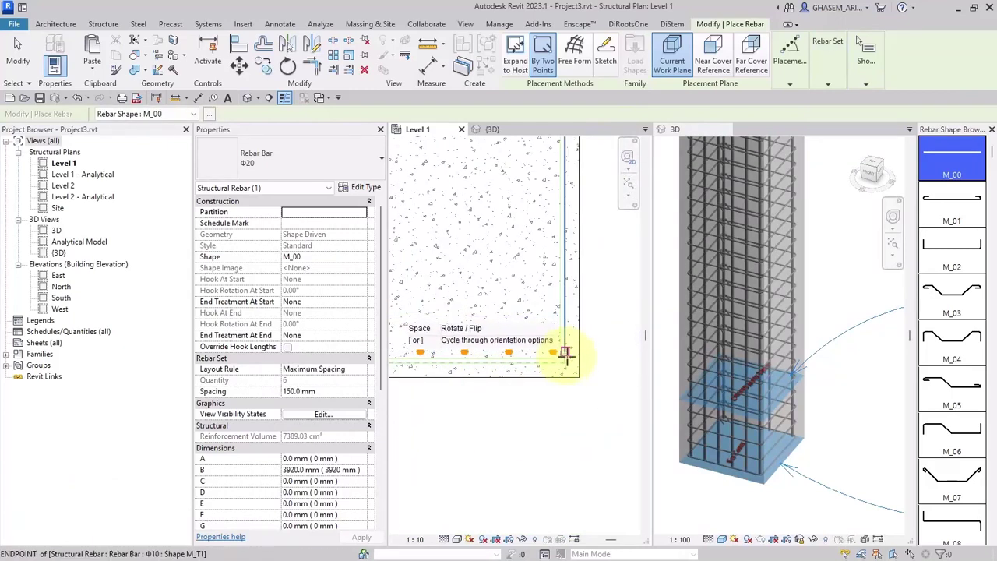
pyautogui.click(561, 352)
pyautogui.press('z')
pyautogui.press('f')
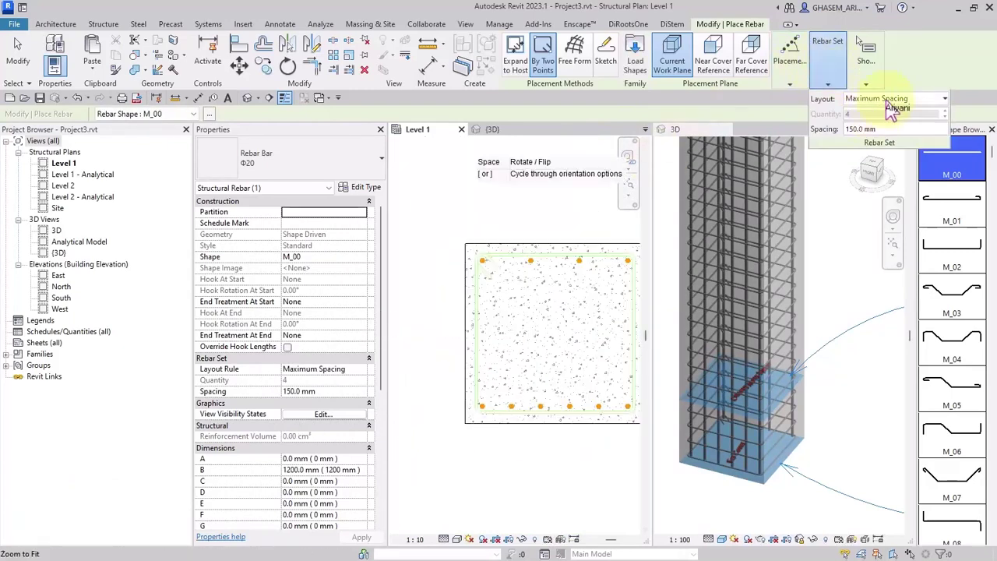
# - Add Fixed Number rows of 3 Φ20 bars along both side faces of the column
pyautogui.click(887, 102)
pyautogui.click(486, 288)
pyautogui.click(627, 383)
pyautogui.click(585, 310)
pyautogui.press('Escape')
pyautogui.press('Escape')
pyautogui.scroll(-2, 535, 337)
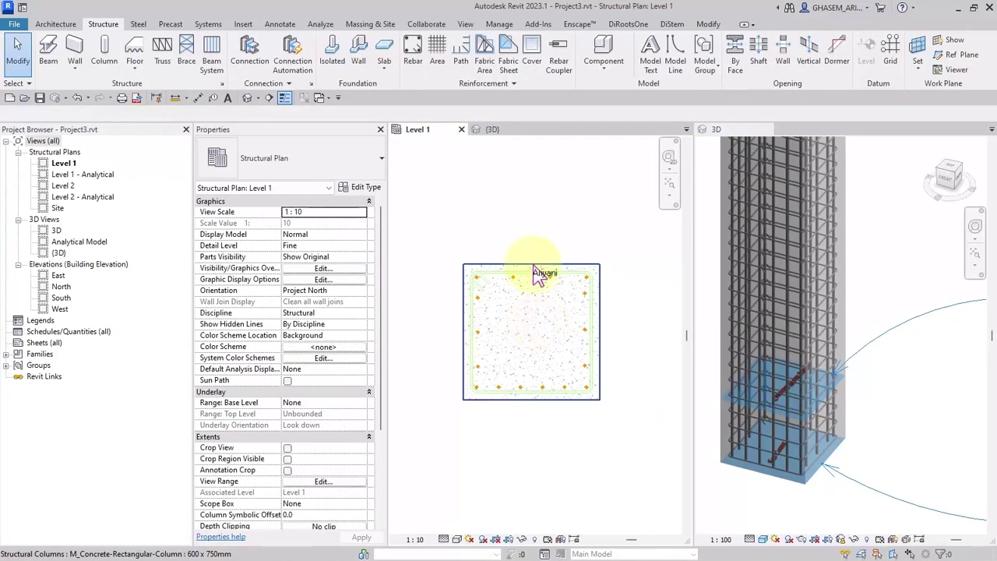
# - Restart rebar placement in the Level 1 plan using Expand to Host
pyautogui.click(837, 300)
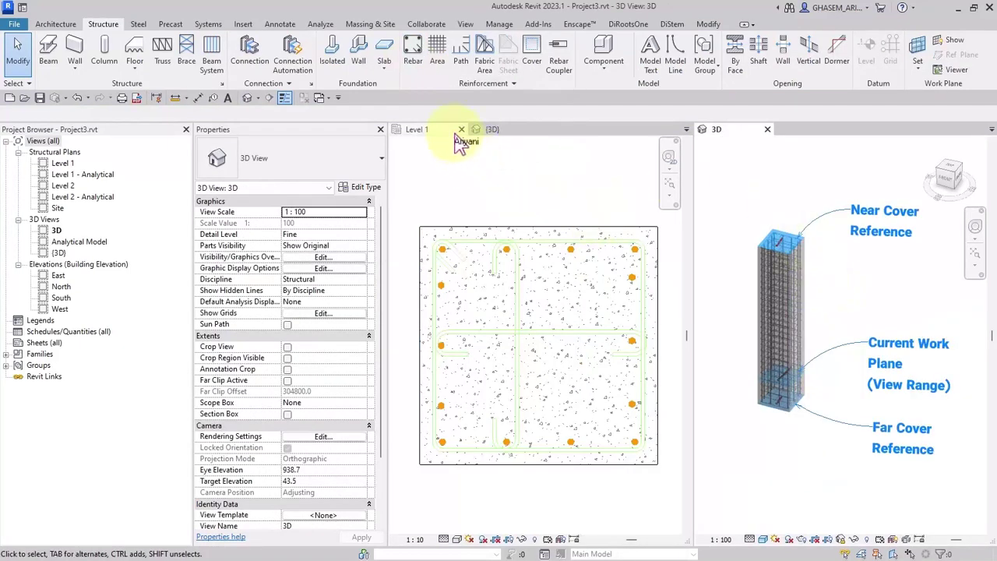
pyautogui.click(415, 66)
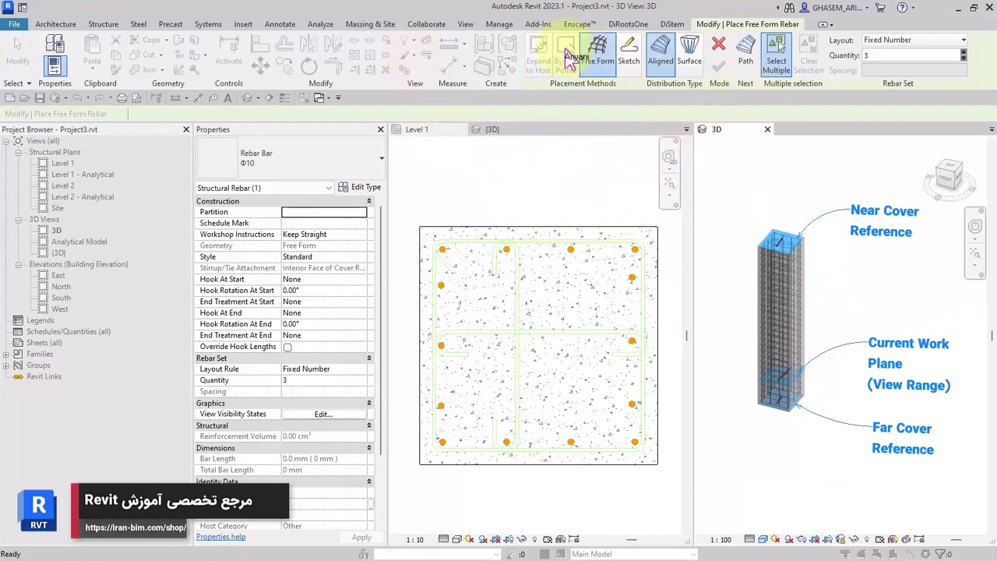
pyautogui.click(550, 180)
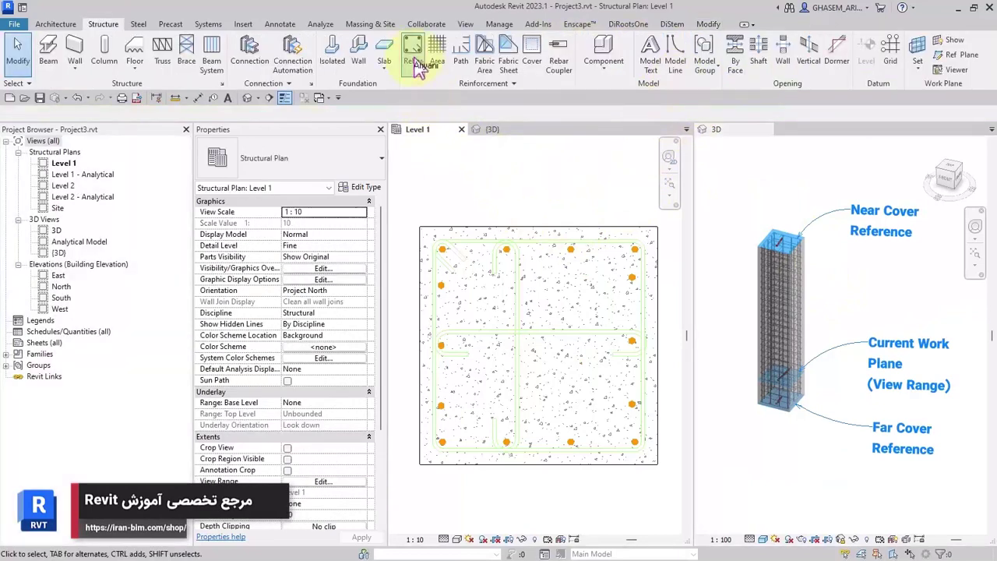
pyautogui.click(415, 63)
pyautogui.click(515, 58)
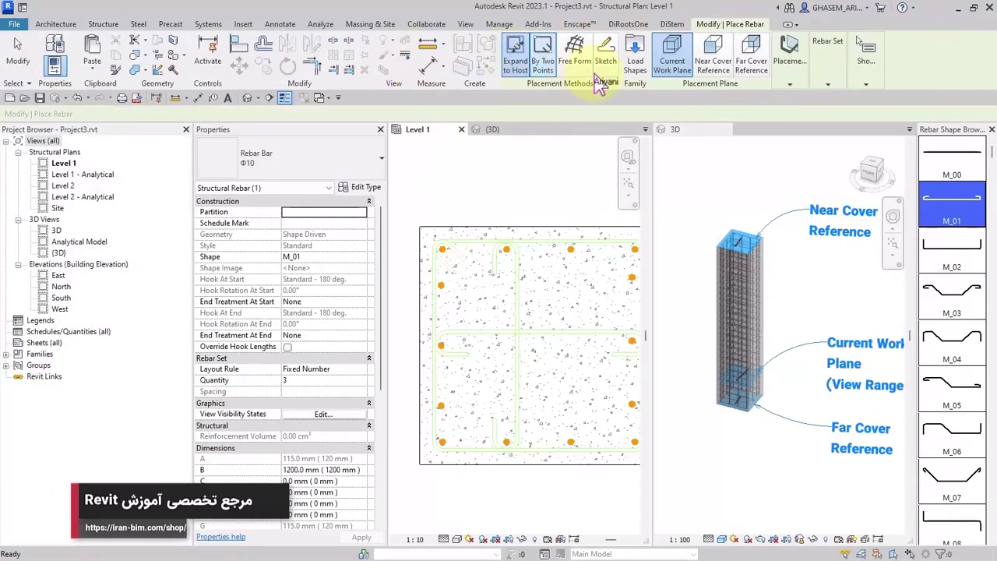